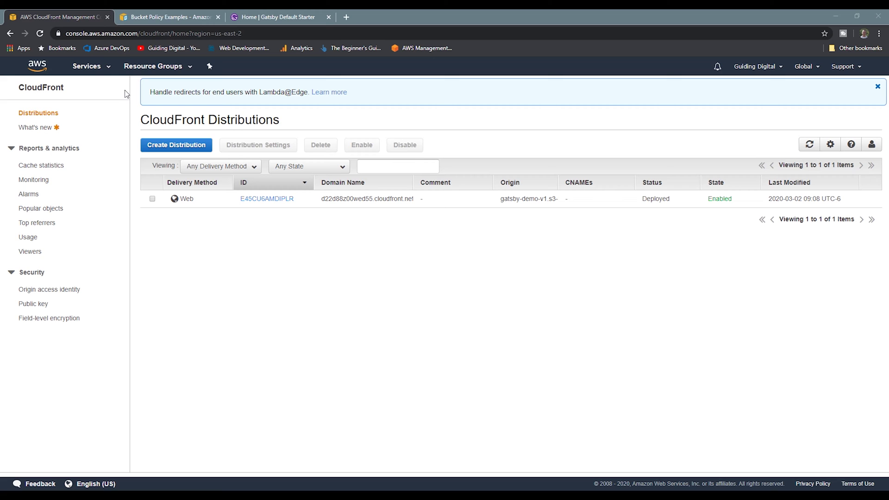
Step: Create a Route 53 public hosted zone named guidingdevelopers.com
click(90, 68)
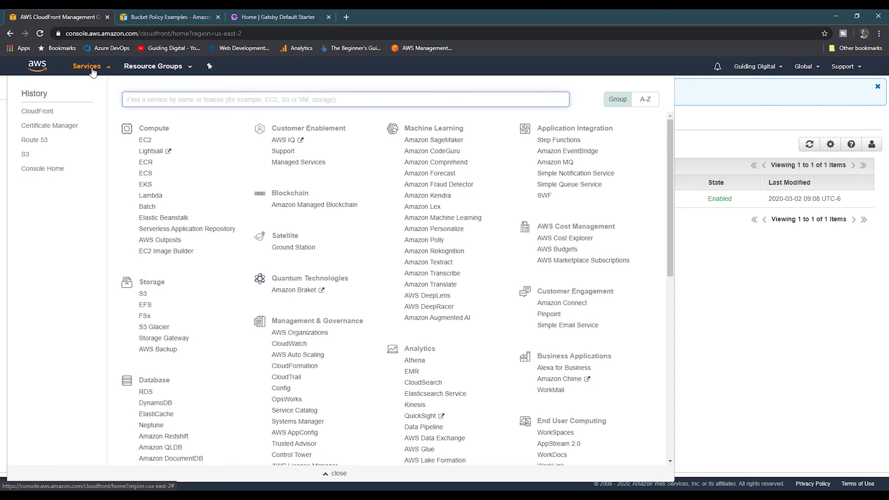
text(r)
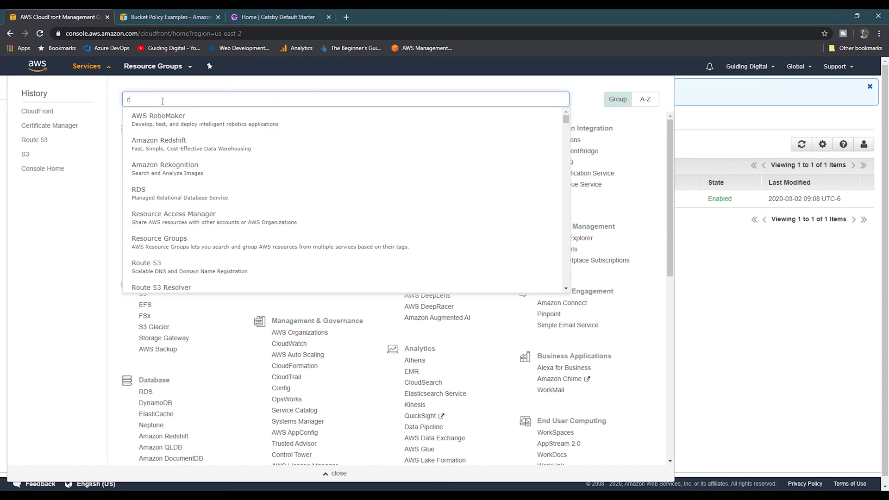
text(oute)
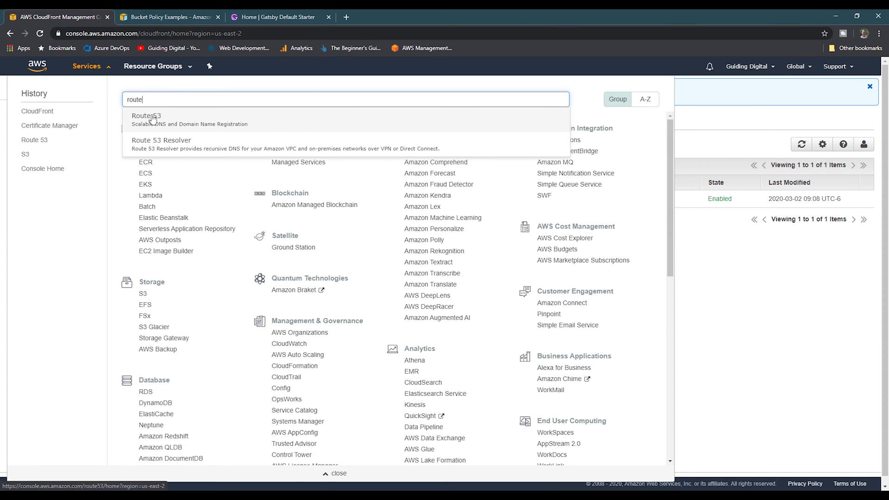
click(147, 116)
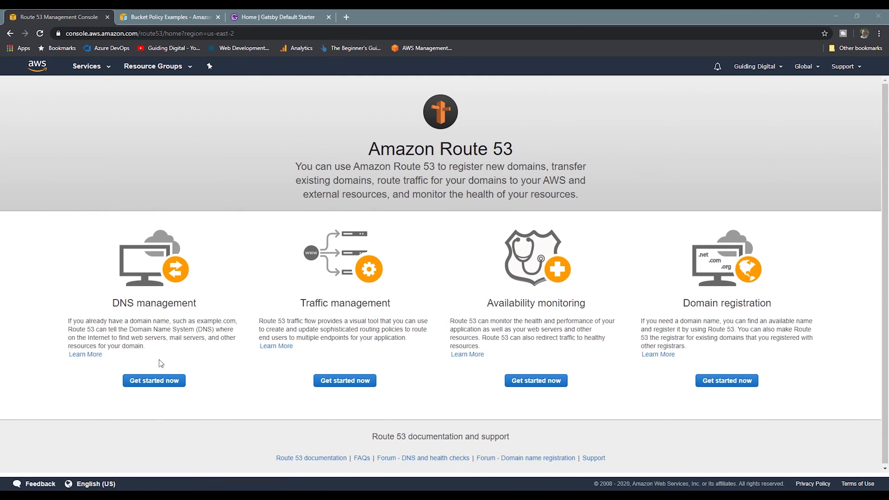
click(154, 380)
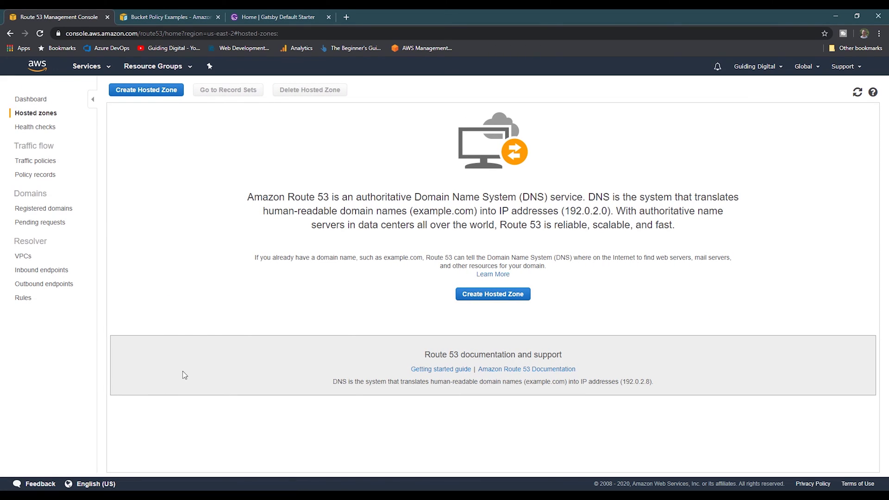
click(134, 90)
click(776, 166)
text(g)
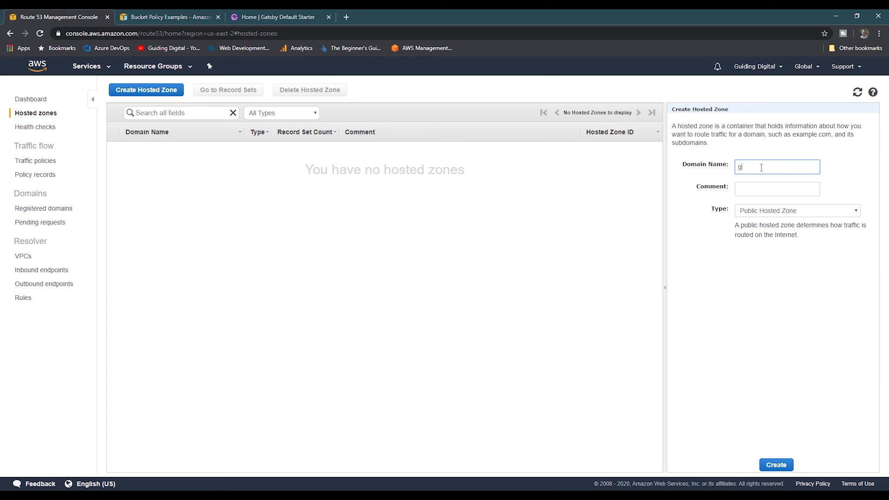
text(u)
text(dingdeve)
text(lopers.com)
click(776, 465)
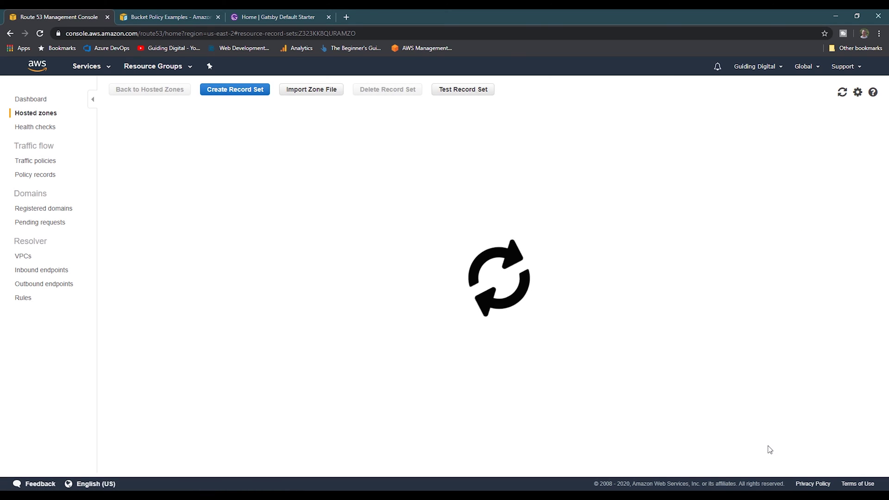
Step: Start a new record set named www with type CNAME
click(221, 91)
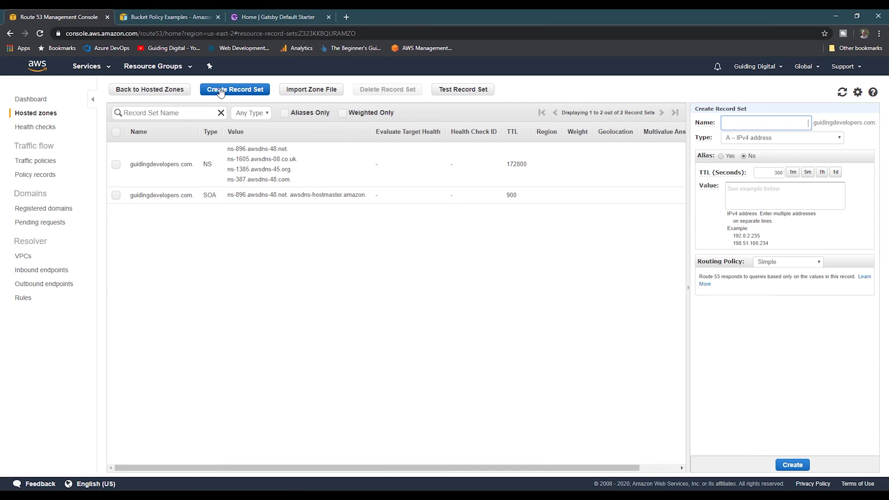
click(744, 124)
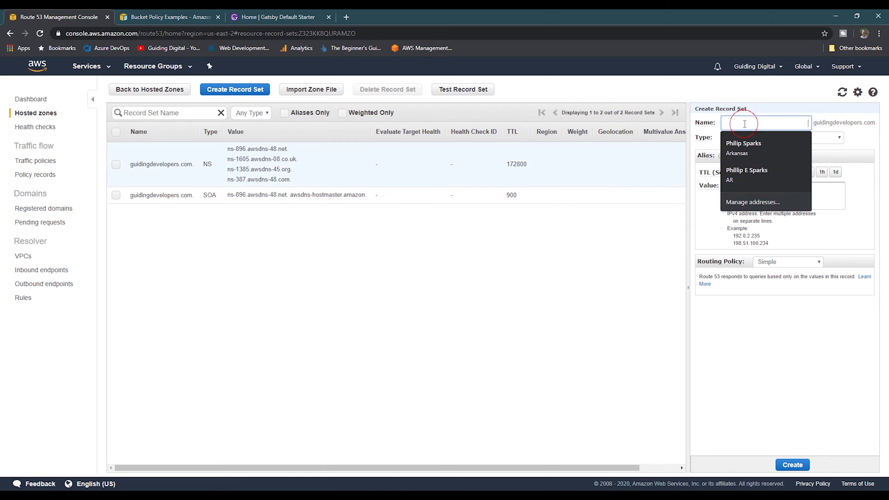
text(www)
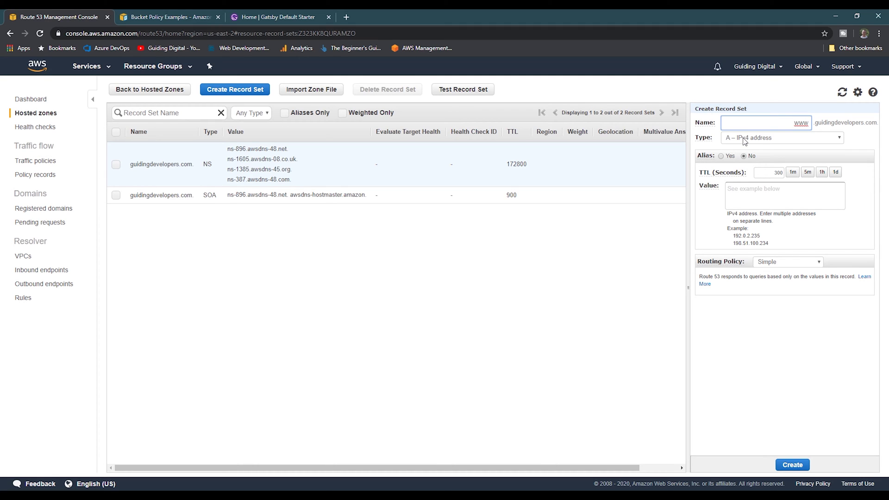
click(743, 138)
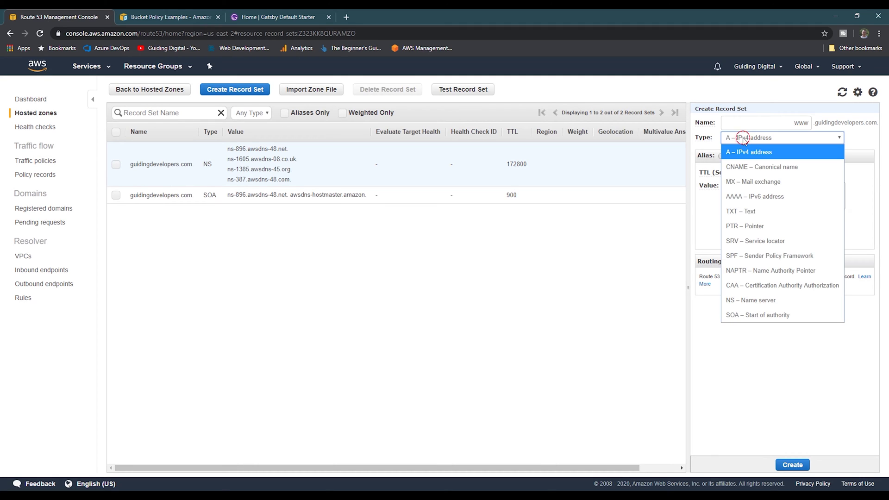
click(770, 168)
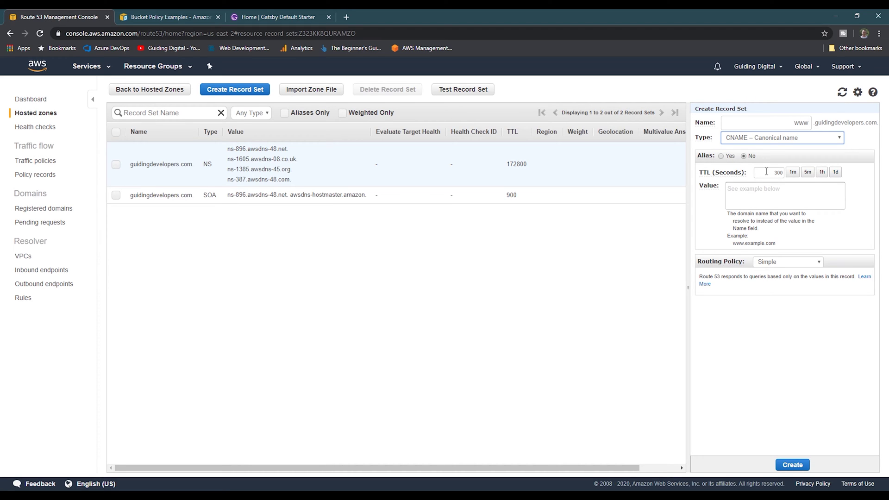
Step: Copy the CloudFront domain d22d88z00wed55.cloudfront.net from a new CloudFront tab
click(346, 16)
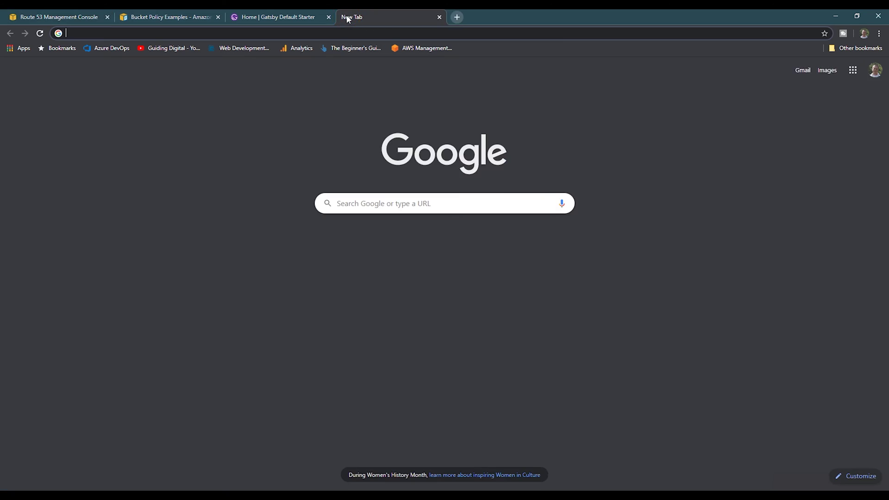
text(console.aws.amazon.com/cloudfront/home?region=us-east-2)
key(Return)
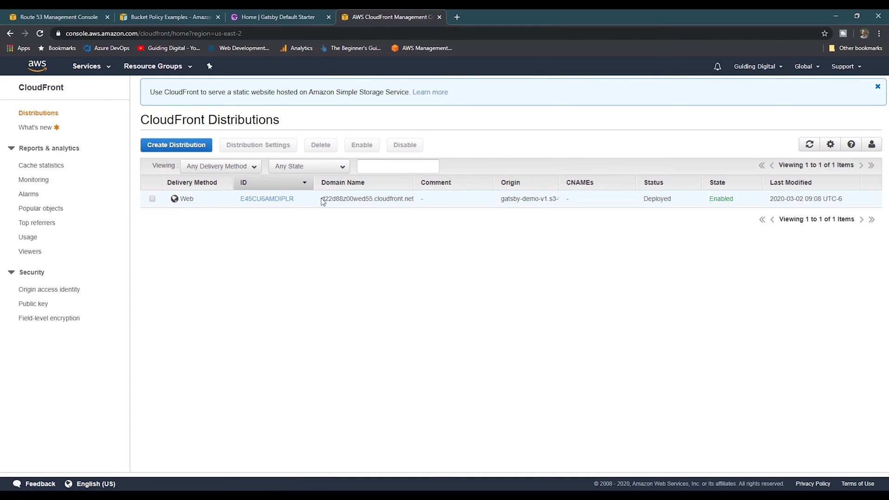
drag(321, 200, 415, 199)
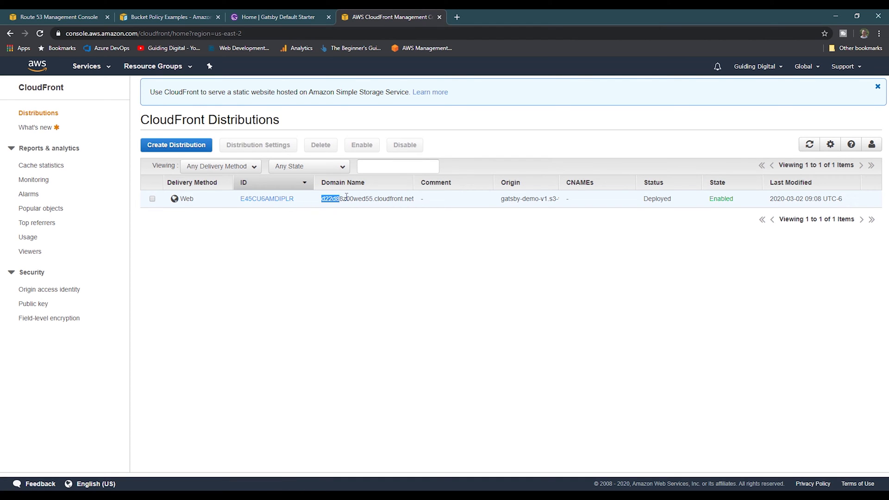
right_click(415, 199)
click(430, 208)
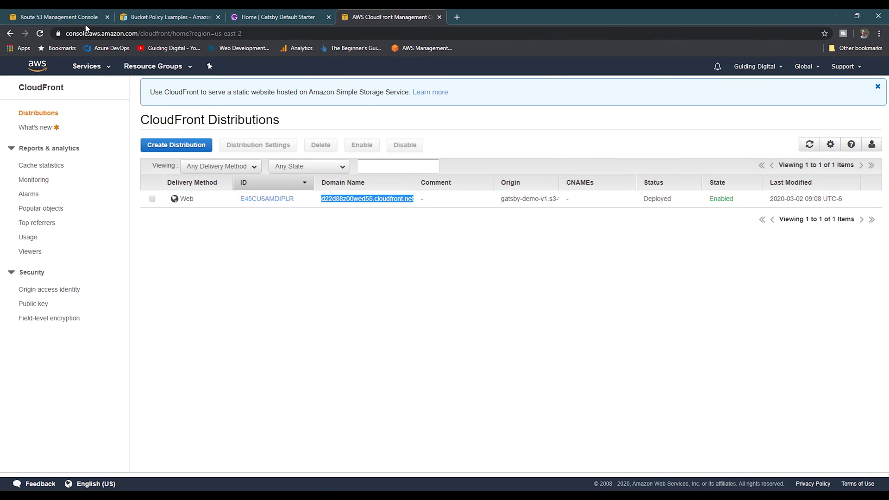
Step: Paste the CloudFront domain as the value and create the www CNAME record
click(60, 17)
click(764, 195)
key(ctrl+v)
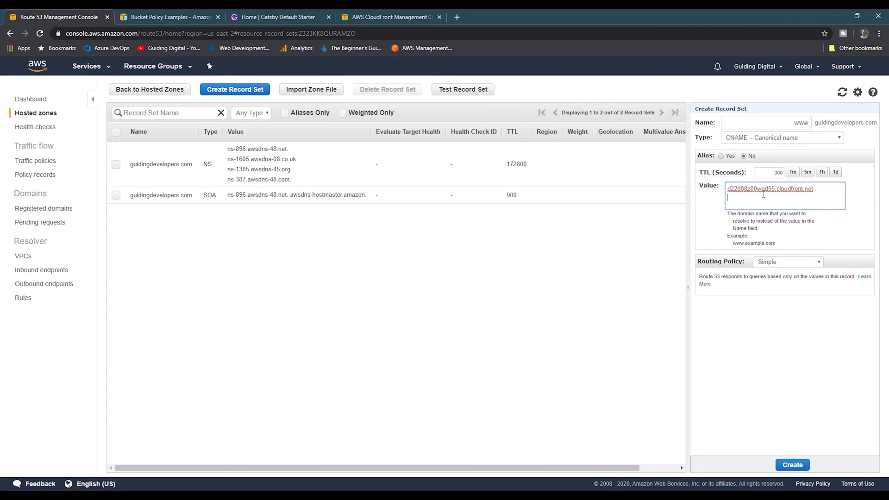
click(792, 465)
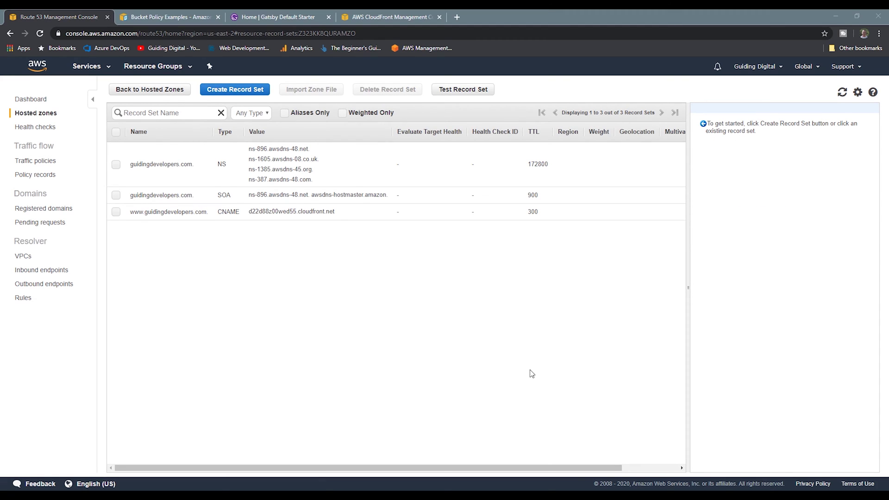
Step: Create a blank-name alias A record targeting the CloudFront distribution domain
click(217, 92)
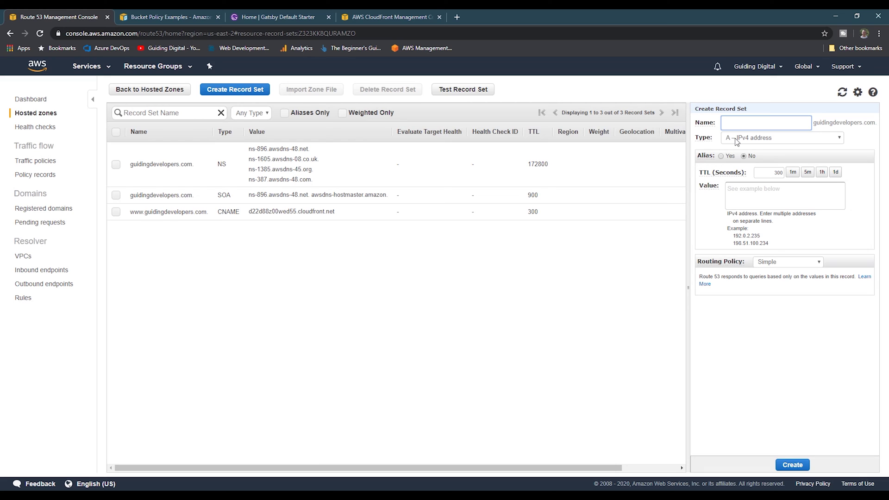
click(722, 156)
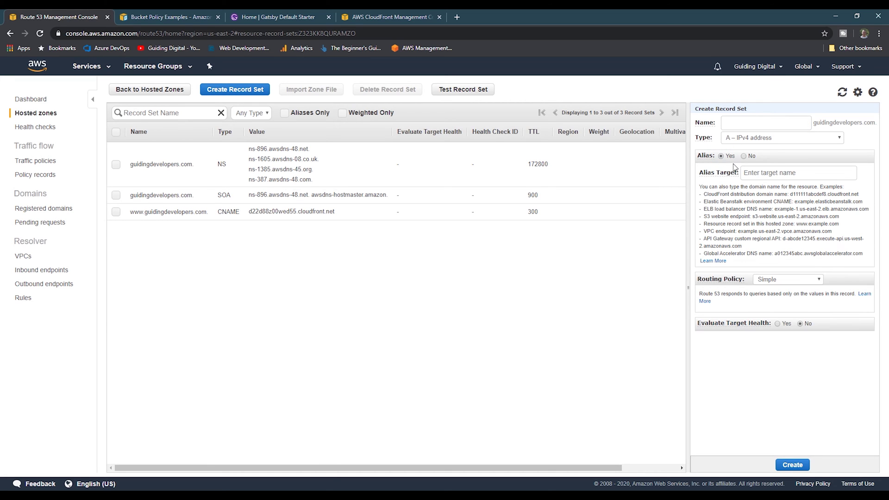
click(765, 173)
key(ctrl+v)
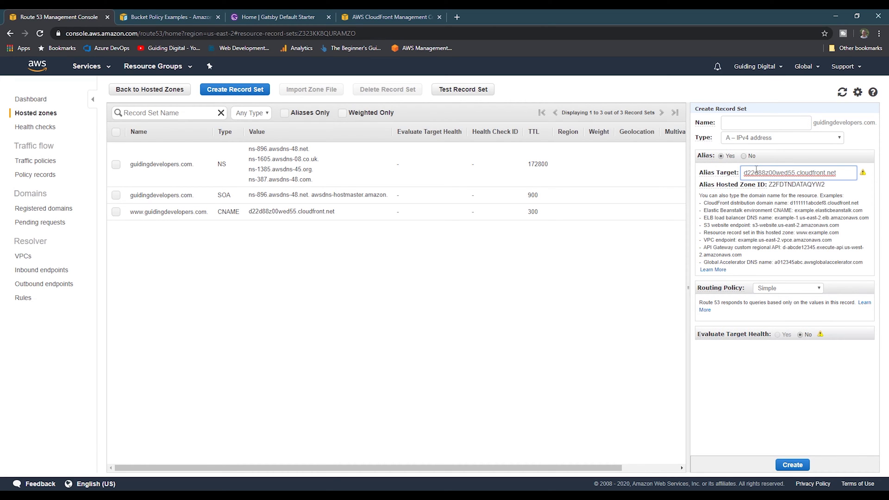
click(791, 464)
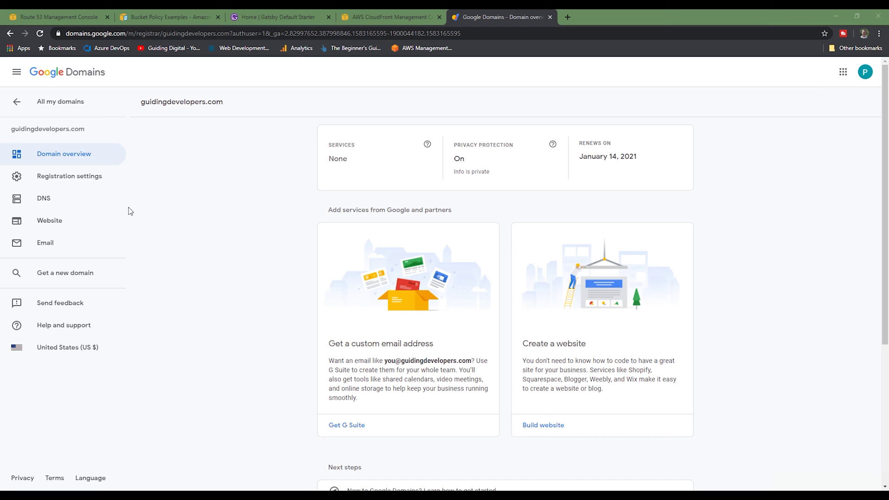
Step: Switch the domain to custom name servers and enter ns-896.awsdns-48.net
click(42, 204)
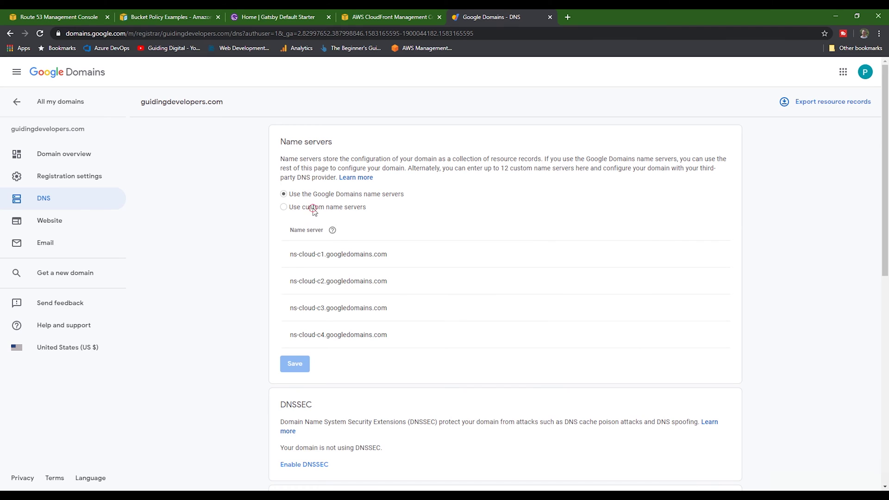
click(283, 207)
click(58, 17)
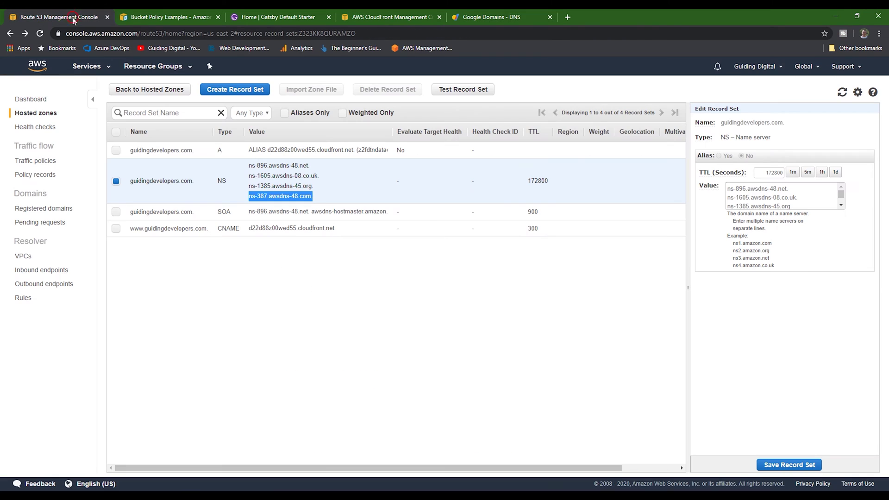
click(298, 163)
drag(313, 165, 248, 165)
right_click(264, 166)
click(285, 176)
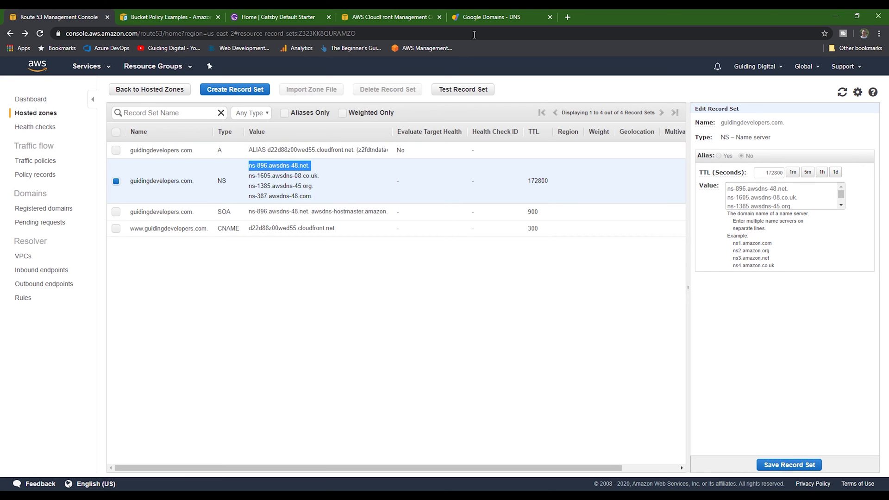
click(490, 16)
click(366, 253)
key(ctrl+v)
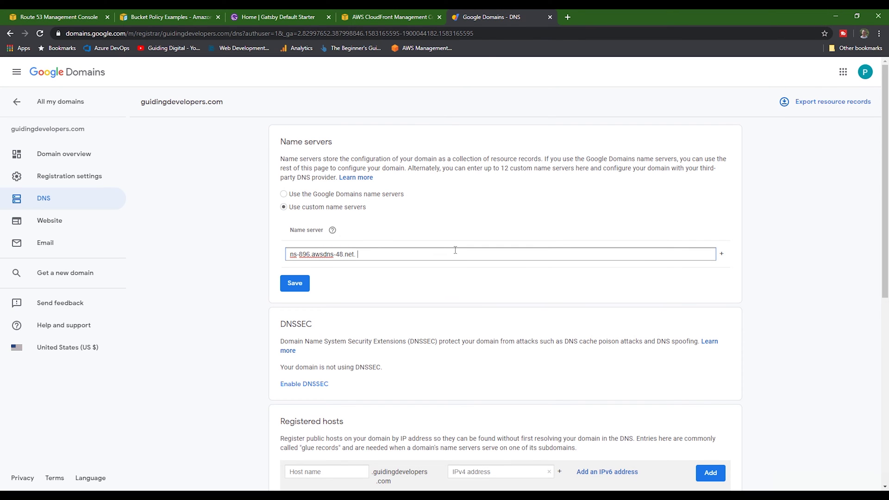
click(721, 254)
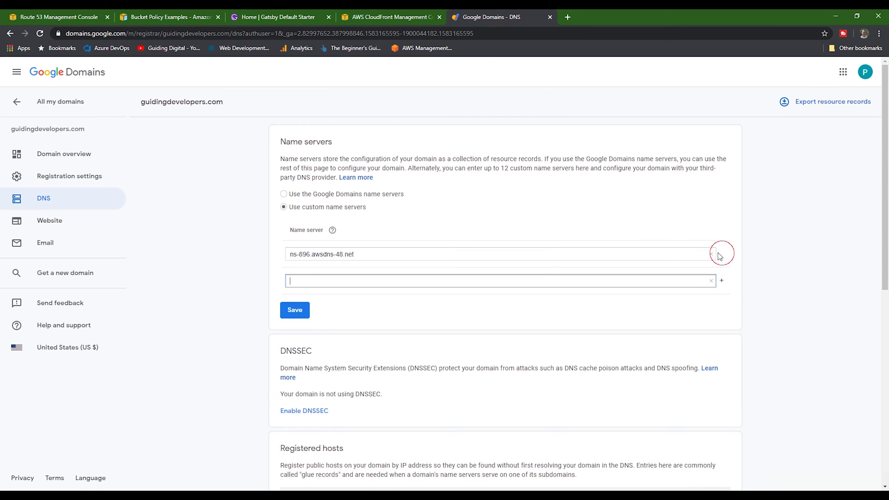
Step: Add the second name server ns-1605.awsdns-08.co.uk
click(59, 17)
drag(318, 175, 249, 175)
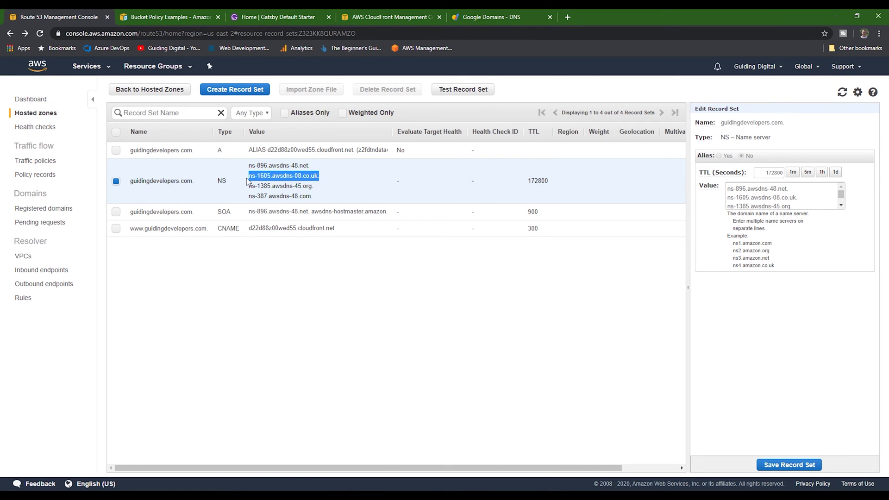
key(ctrl+c)
click(490, 16)
click(359, 280)
key(ctrl+v)
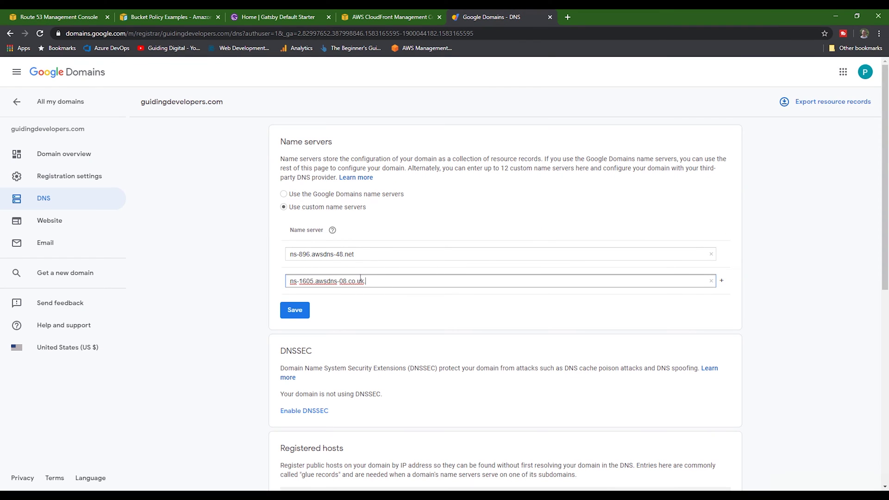
click(721, 281)
Step: Add the third name server ns-1385.awsdns-45.org
click(59, 17)
drag(312, 186, 249, 186)
key(ctrl+c)
click(490, 17)
click(360, 307)
key(ctrl+v)
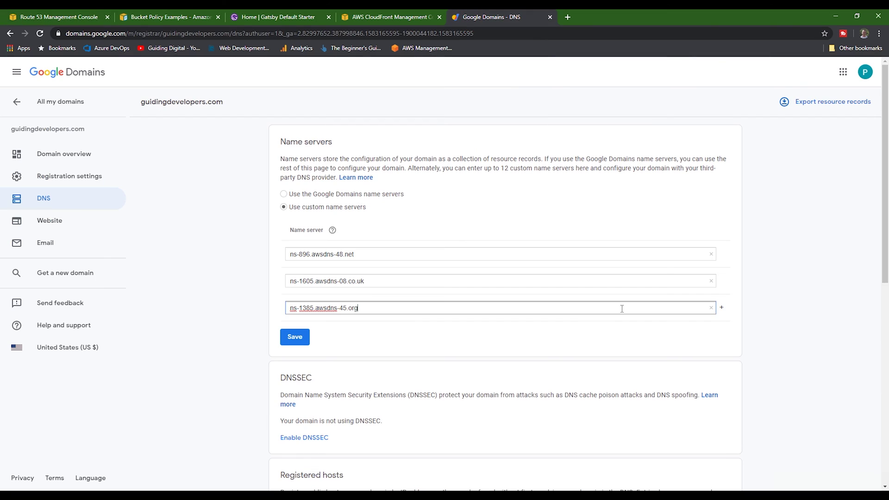
click(721, 307)
click(59, 17)
drag(312, 196, 298, 197)
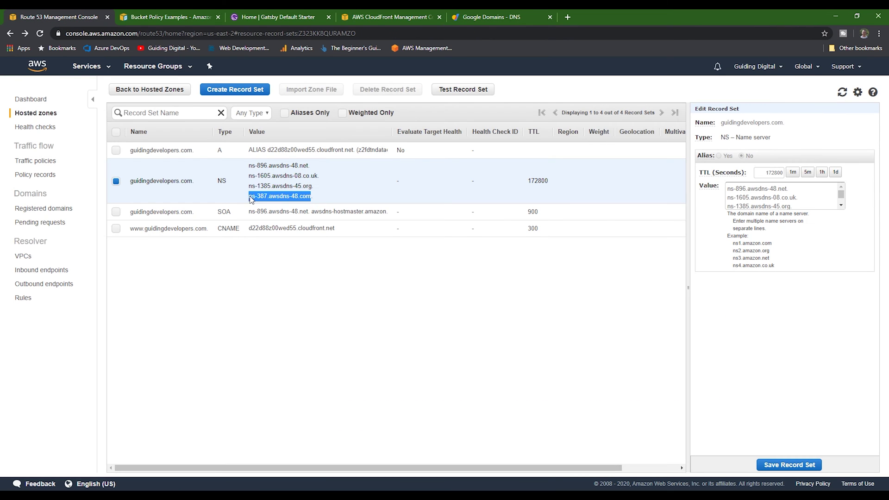
click(476, 16)
key(ctrl+v)
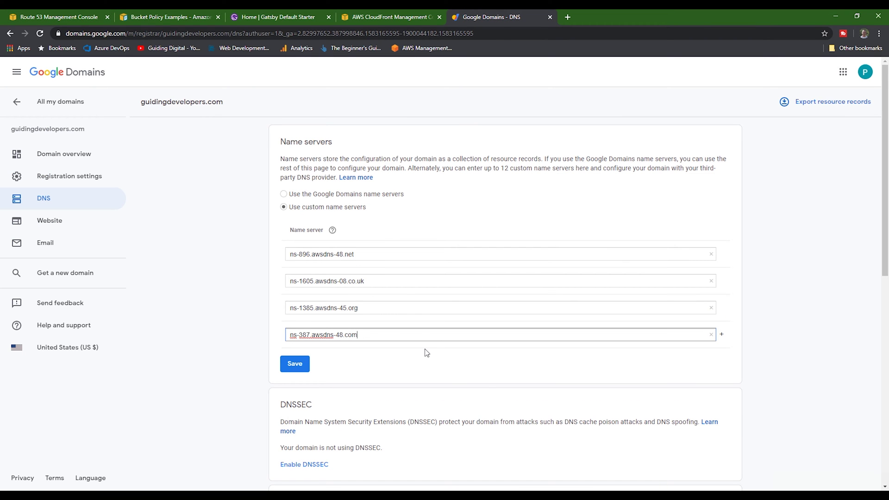
click(294, 363)
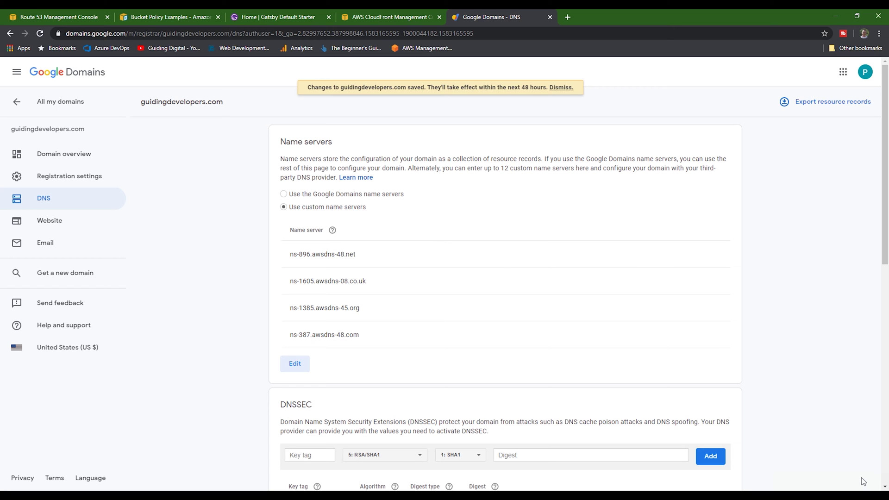
key(alt+Tab)
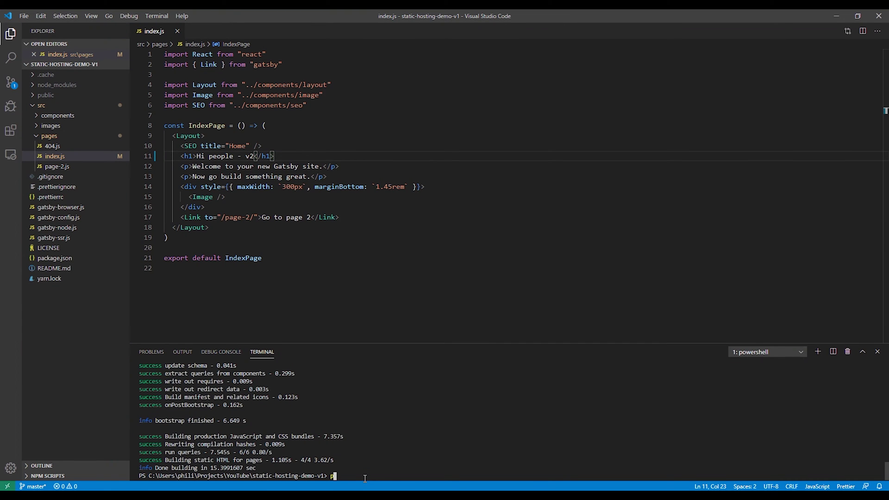
text(ping www.guidingdeve)
text(lopers.com)
key(Return)
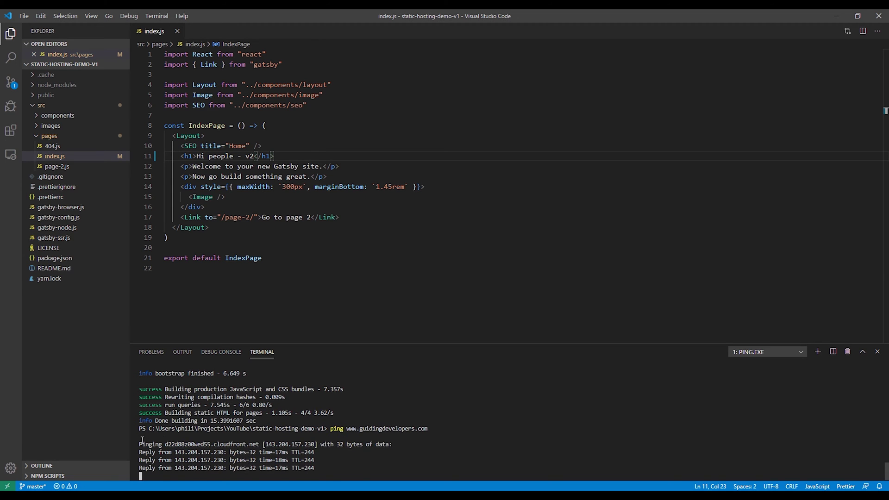
Step: Load and reload guidingdevelopers.com in a new tab, showing the certificate privacy error
key(alt+Tab)
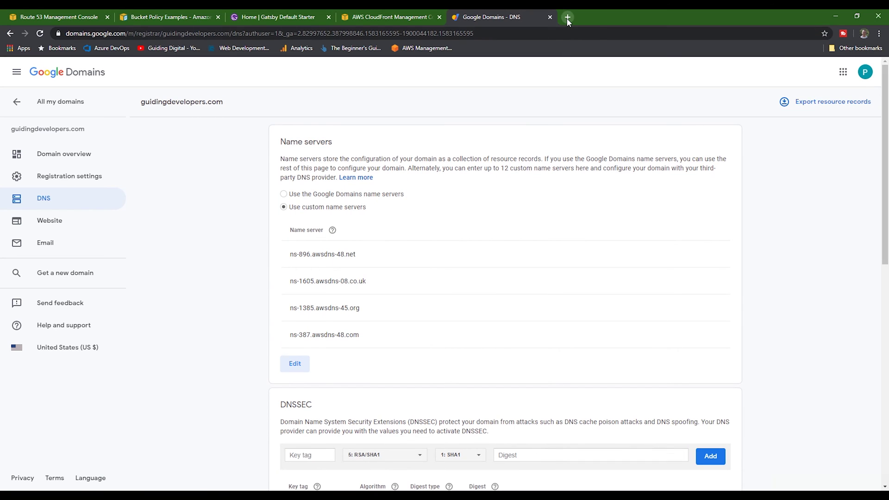
click(568, 17)
text(www.guidingdevelopers.com)
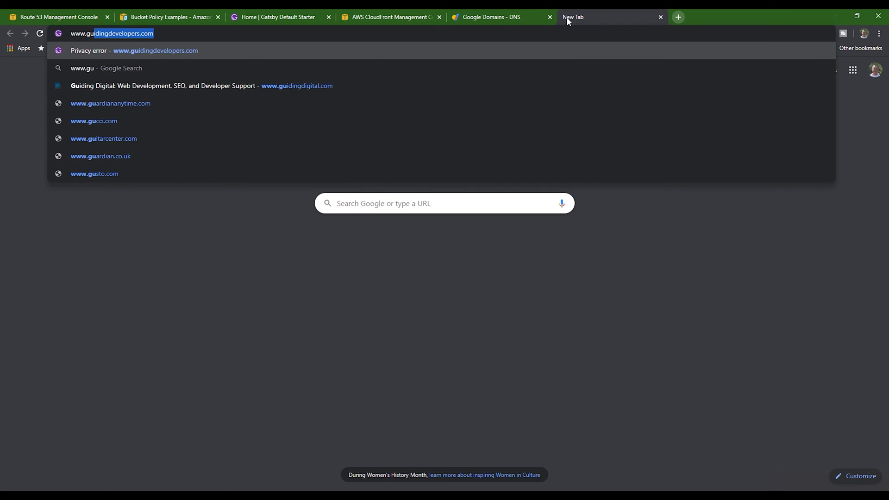
key(Return)
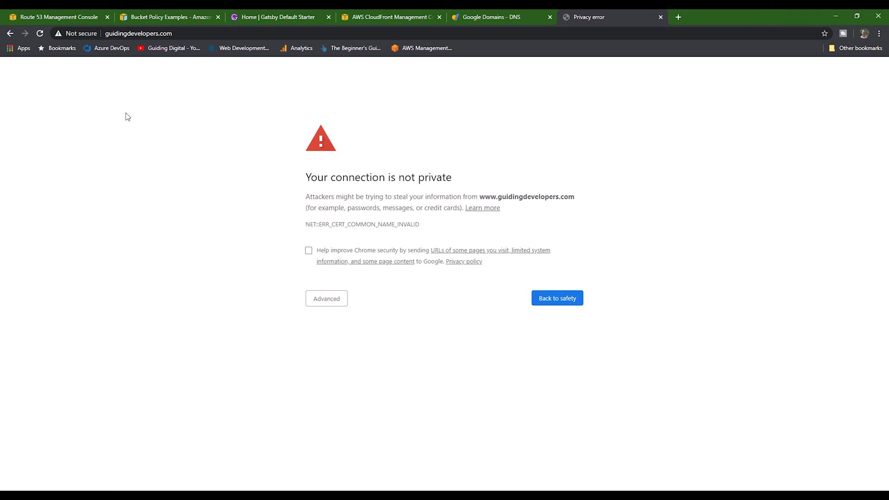
key(F5)
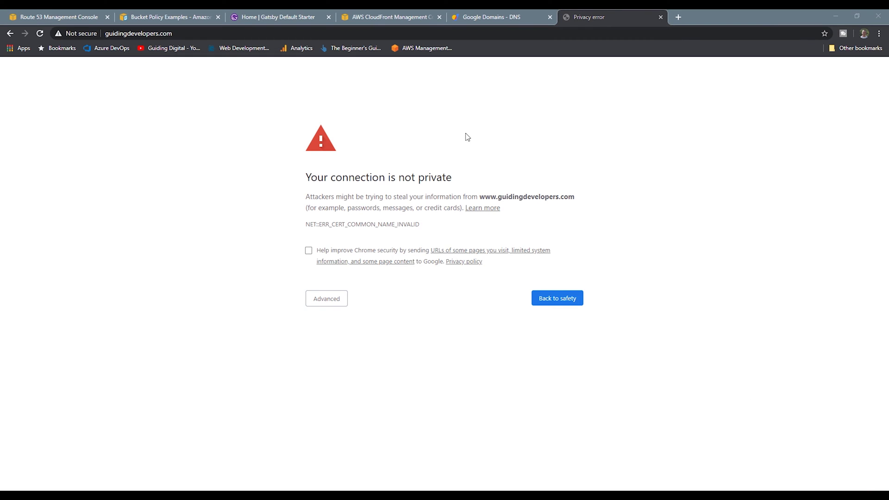
click(381, 16)
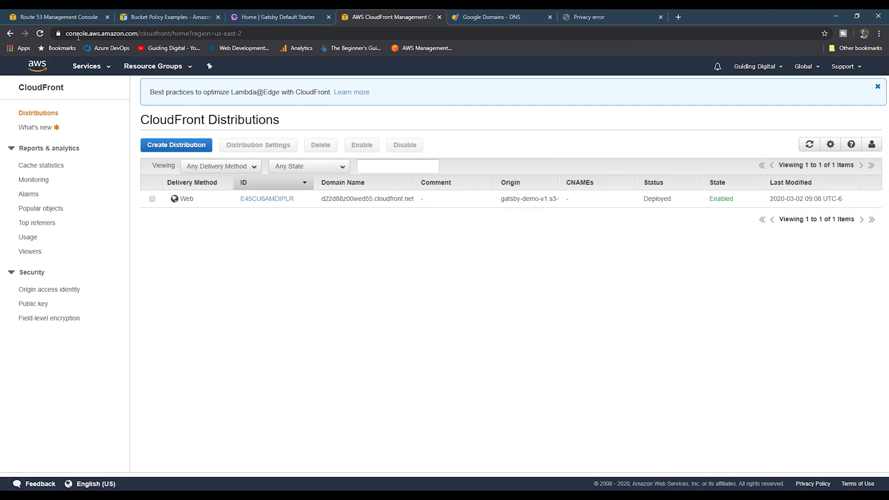
Step: Open Certificate Manager in US East (N. Virginia) and begin provisioning a certificate
click(87, 65)
text(cert)
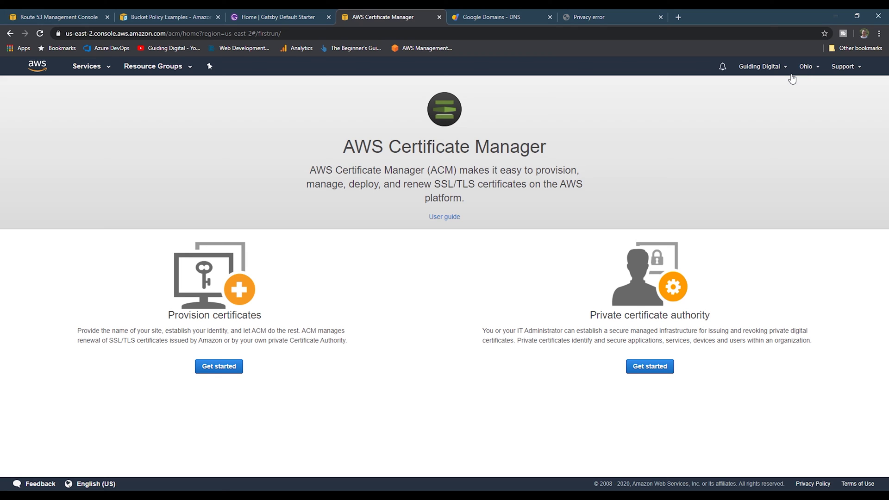
click(808, 67)
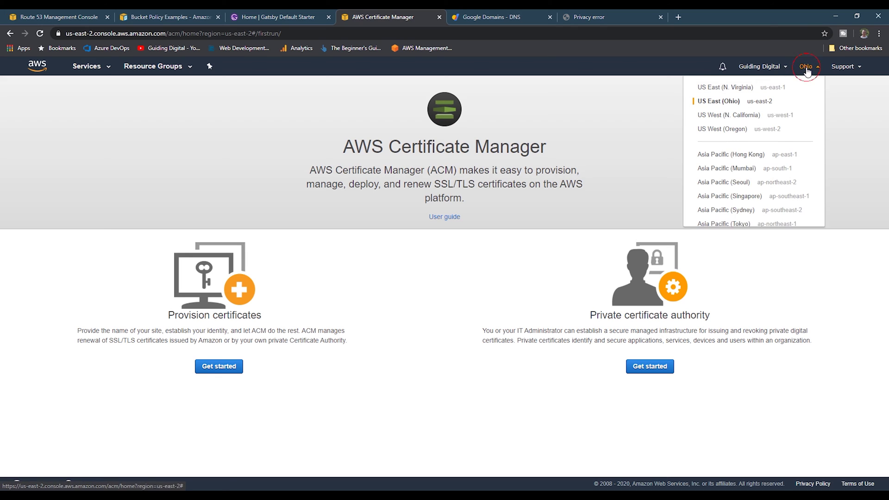
click(735, 90)
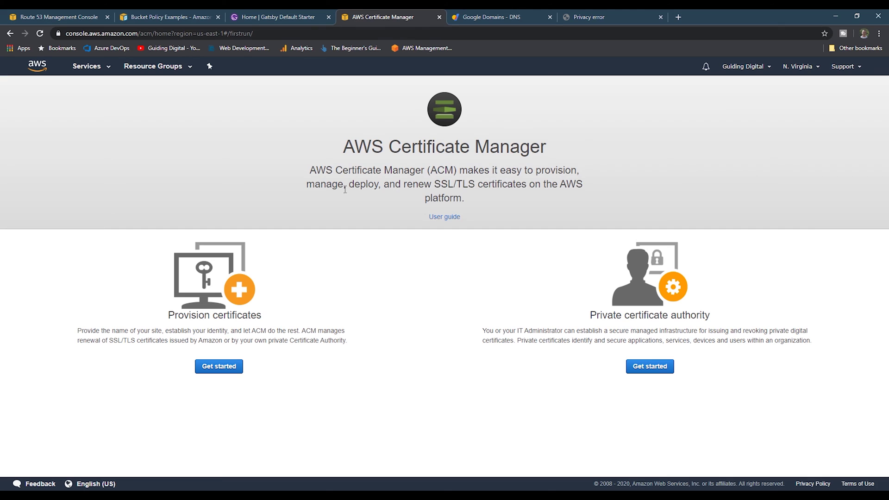
click(219, 367)
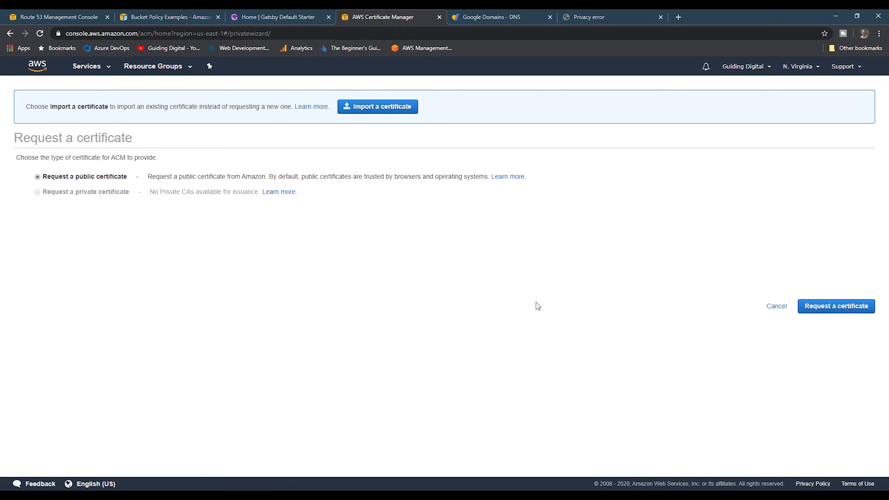
click(836, 305)
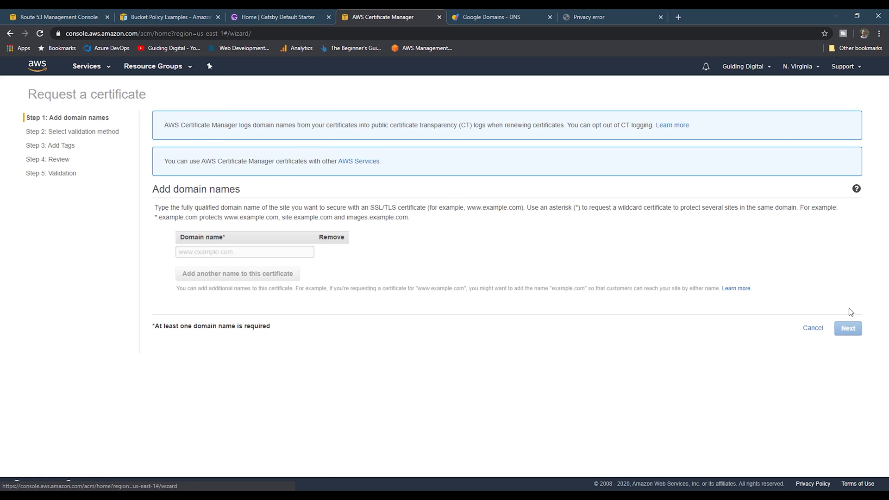
click(270, 250)
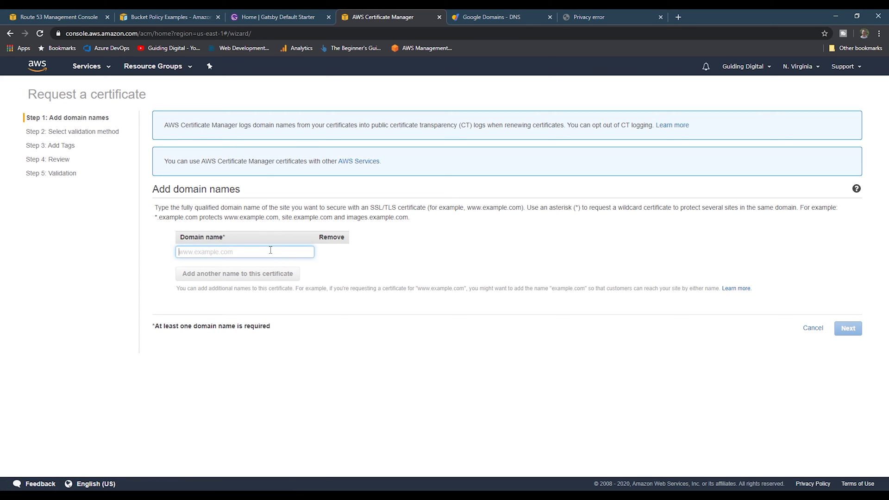
text(guidingd)
text(evelopers.c)
text(om)
click(238, 275)
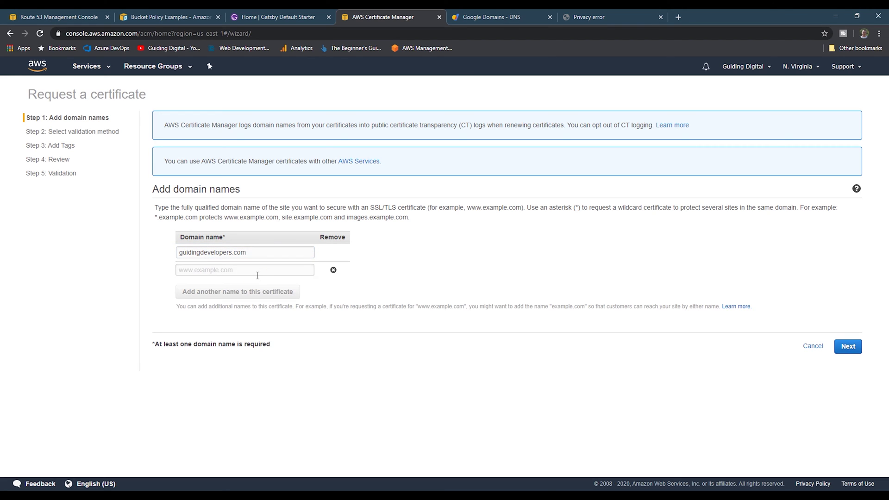
click(263, 270)
text(www)
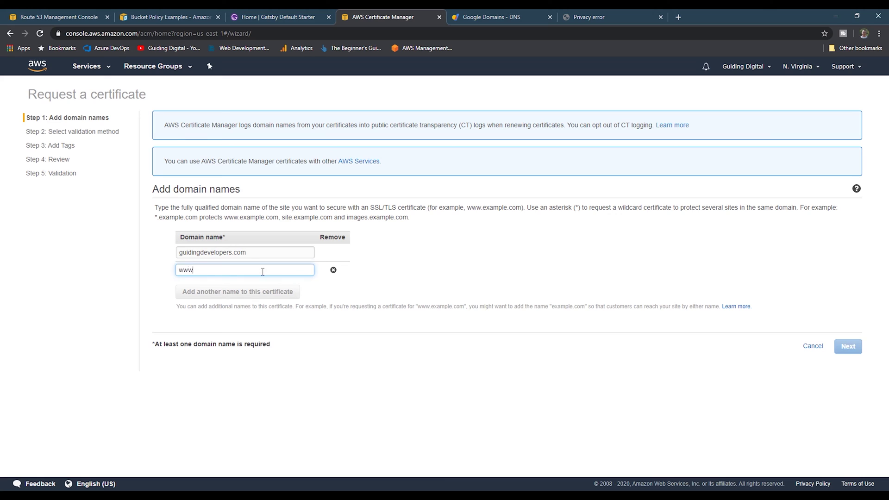
text(.guidingd)
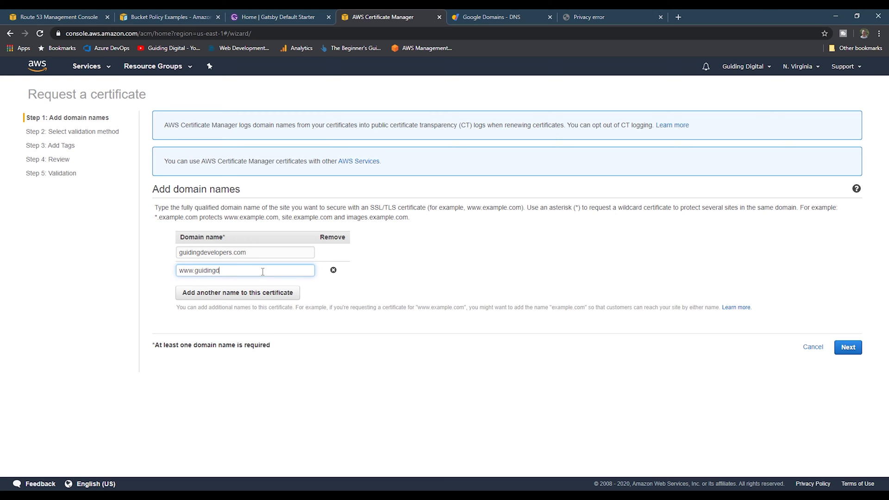
text(evelopers.com)
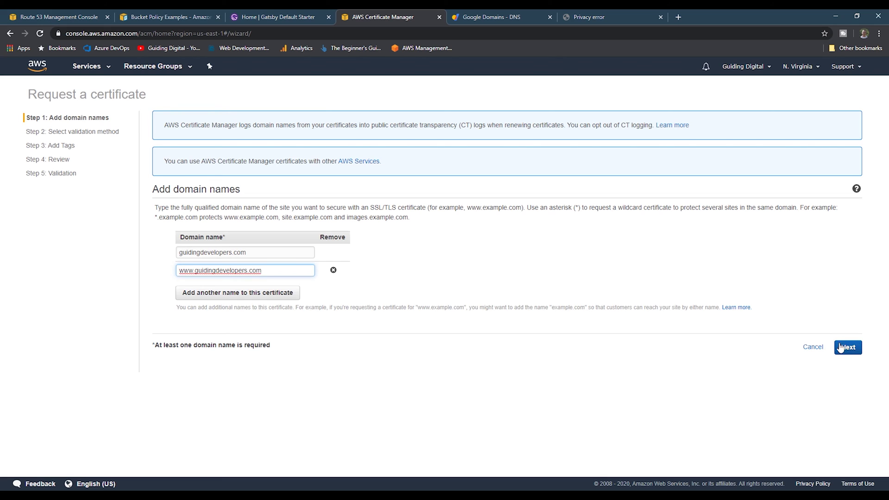
click(847, 346)
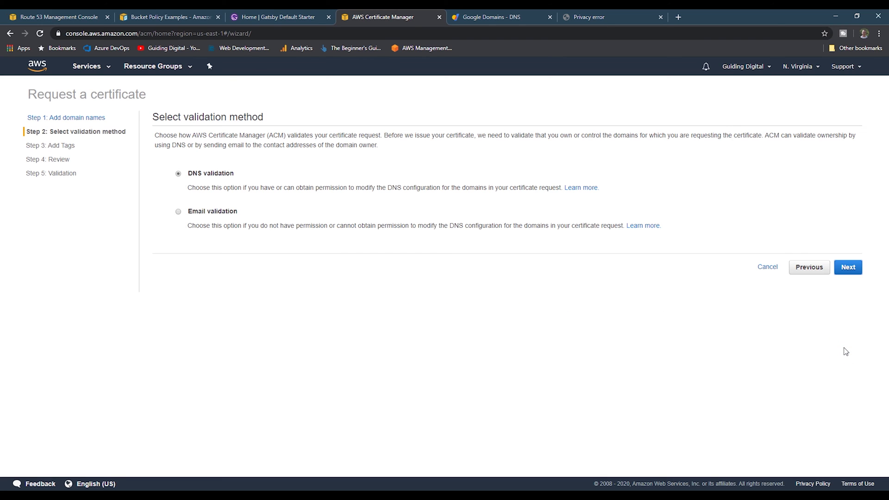
click(849, 268)
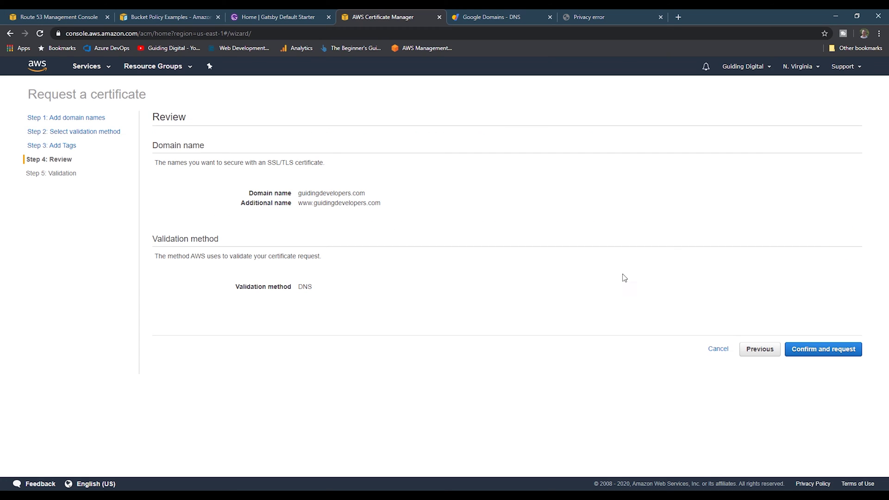
click(823, 351)
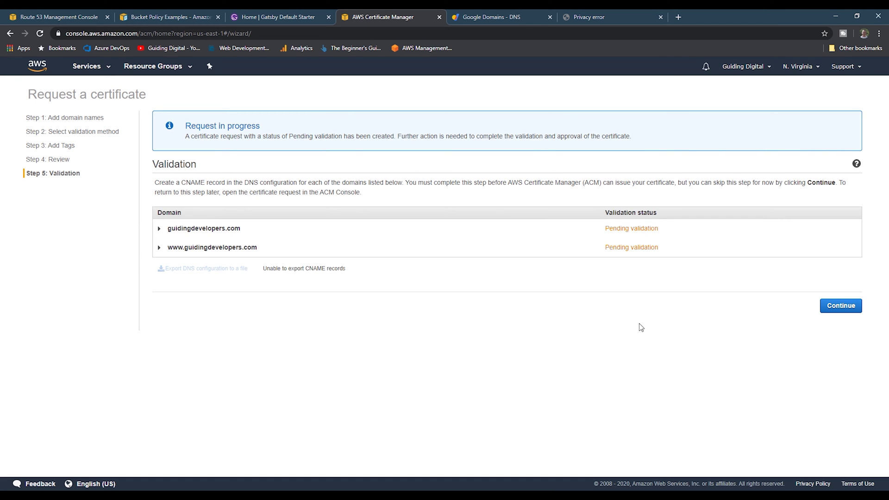
Step: Write the guidingdevelopers.com validation CNAME record to Route 53
click(159, 229)
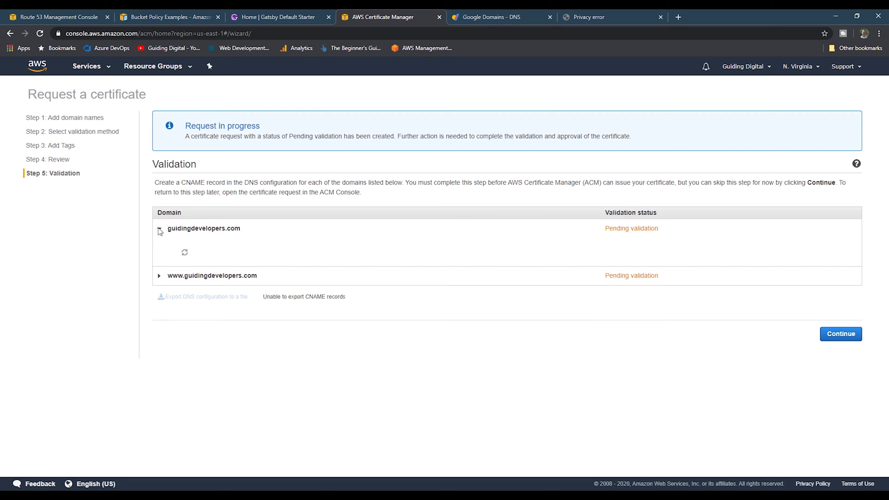
triple_click(275, 280)
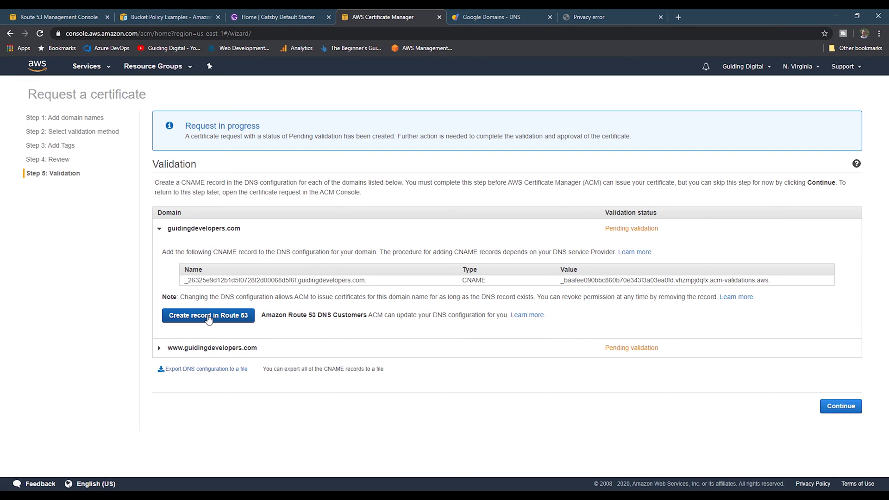
click(208, 315)
click(813, 271)
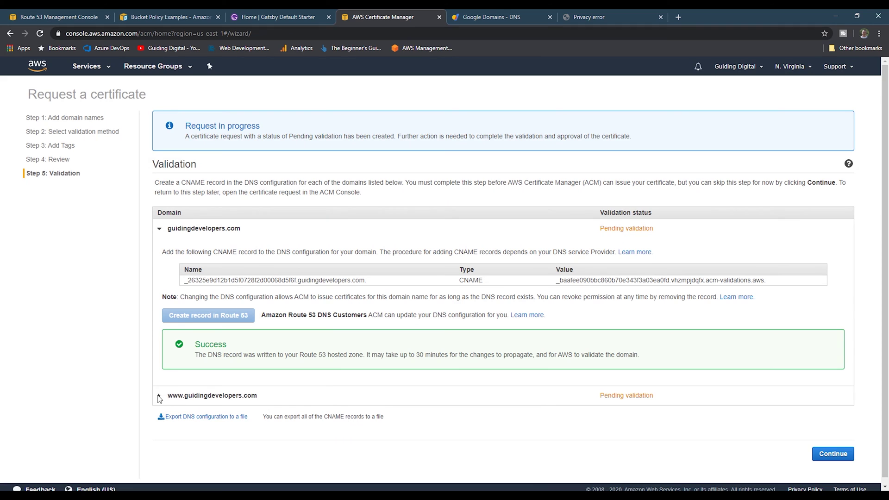
Step: Write the www validation record to Route 53, then refresh the certificates list
click(159, 395)
scroll(236, 390, down, 1)
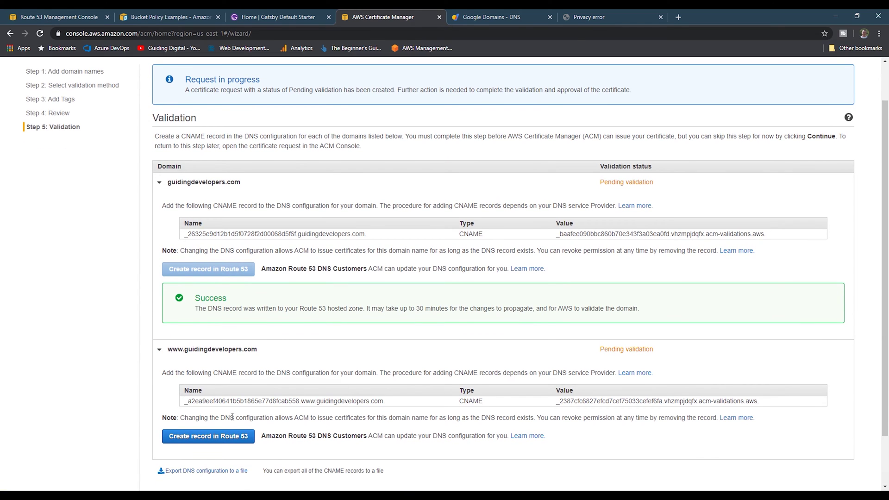
click(208, 437)
click(815, 272)
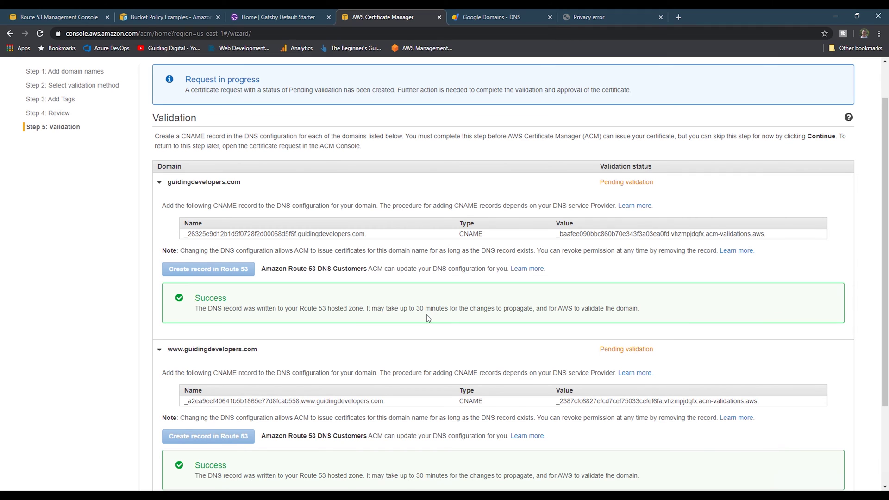
scroll(428, 318, down, 3)
click(833, 448)
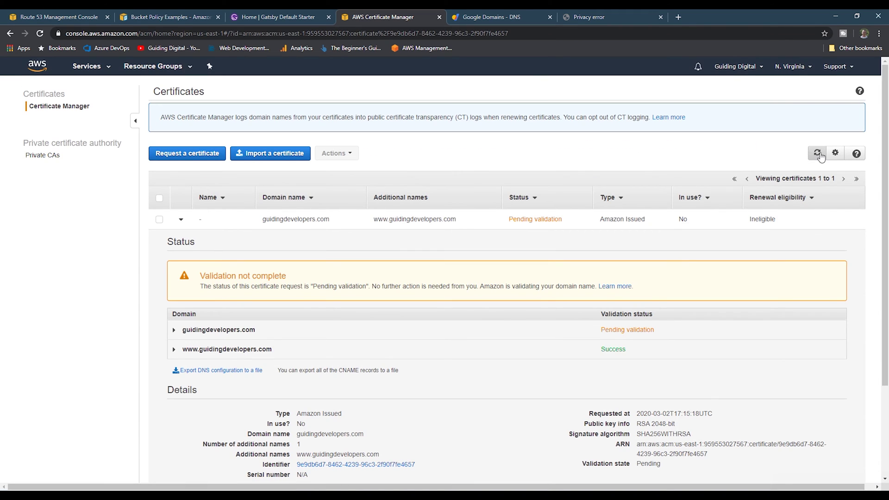
click(817, 154)
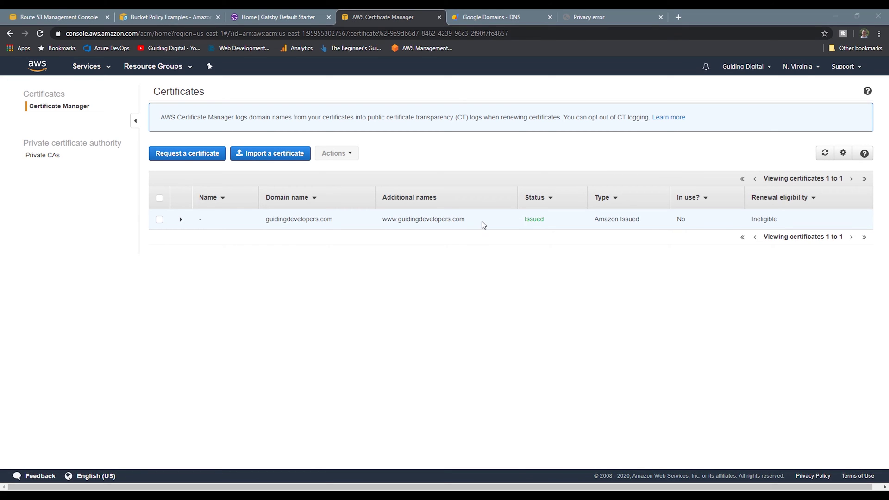
click(87, 66)
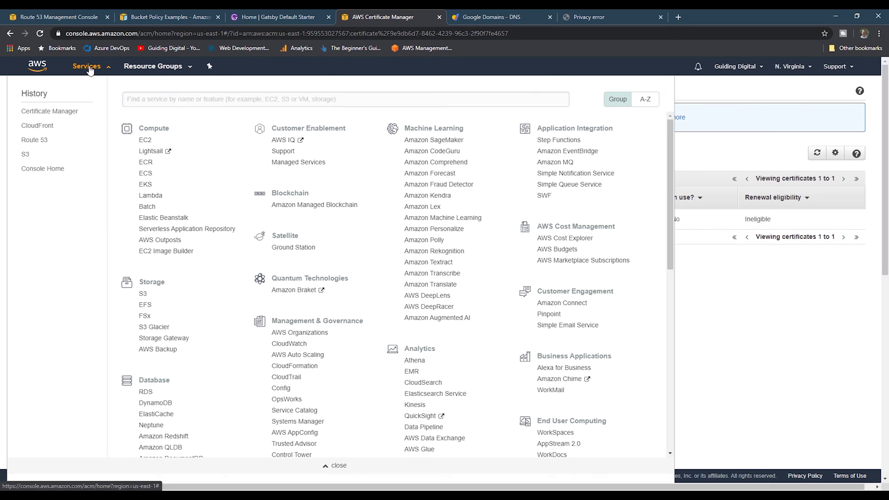
click(38, 126)
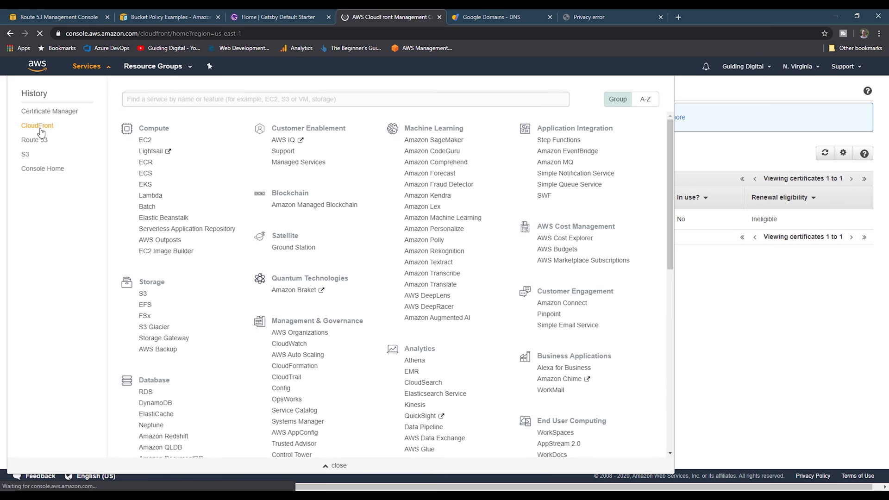
click(279, 198)
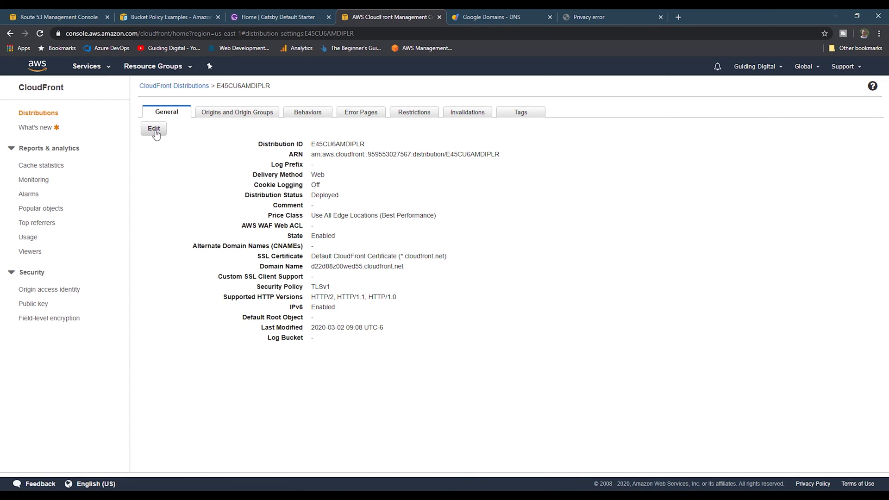
click(154, 128)
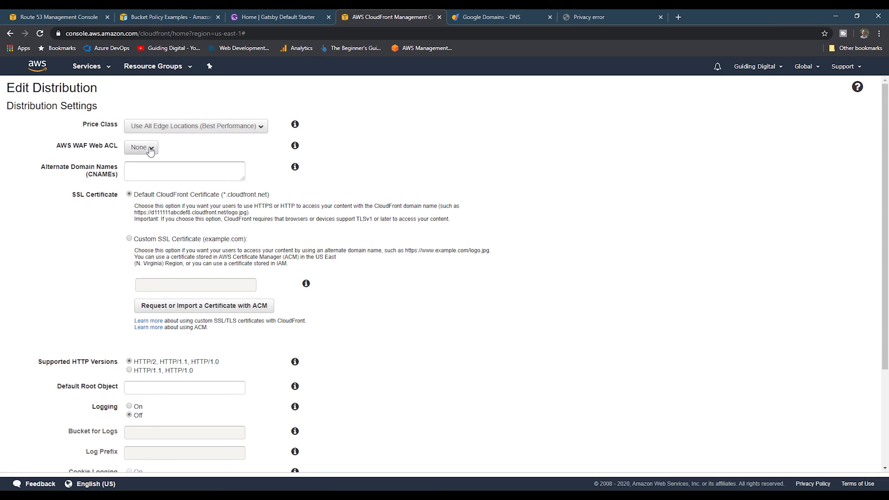
click(146, 168)
text(uiding)
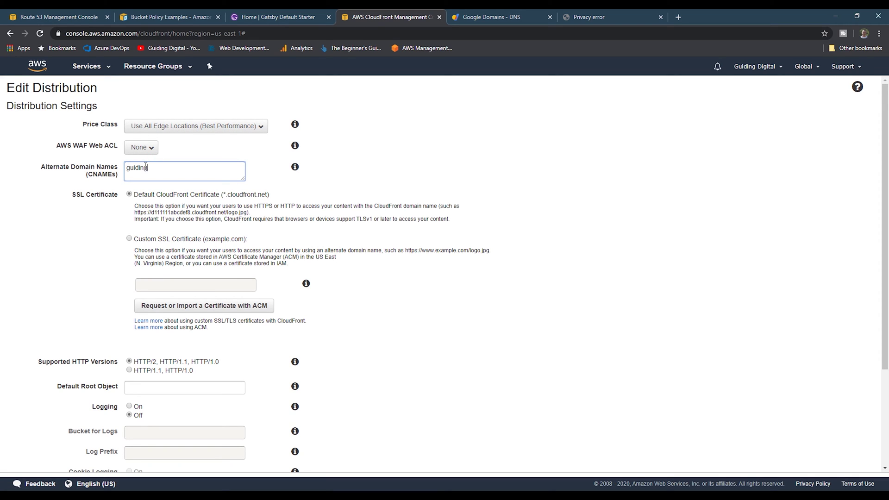
text(developers.com)
key(Return)
text(www.g)
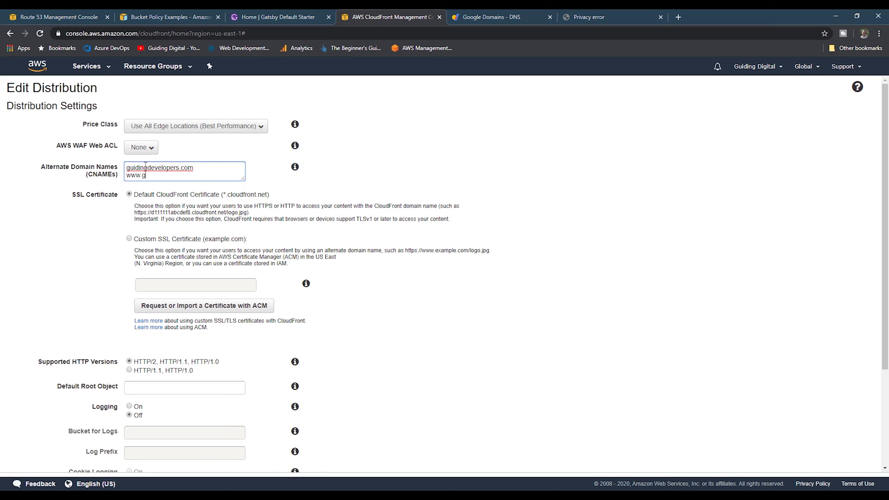
text(uidingdevelope)
text(rs.com)
Step: Assign the custom guidingdevelopers.com ACM certificate and save the distribution
click(128, 239)
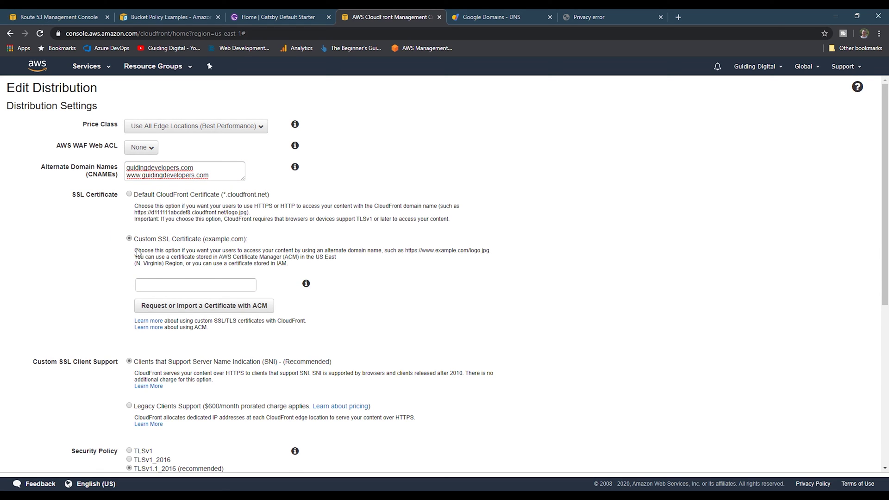
click(175, 283)
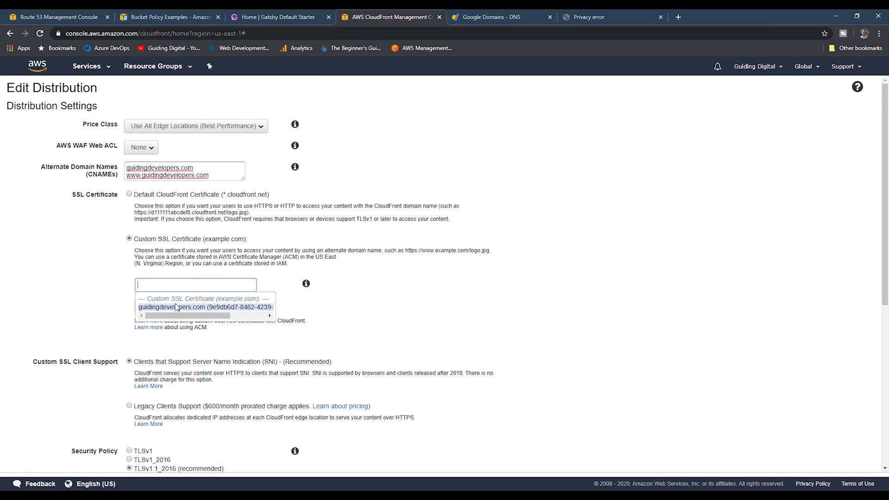
click(205, 307)
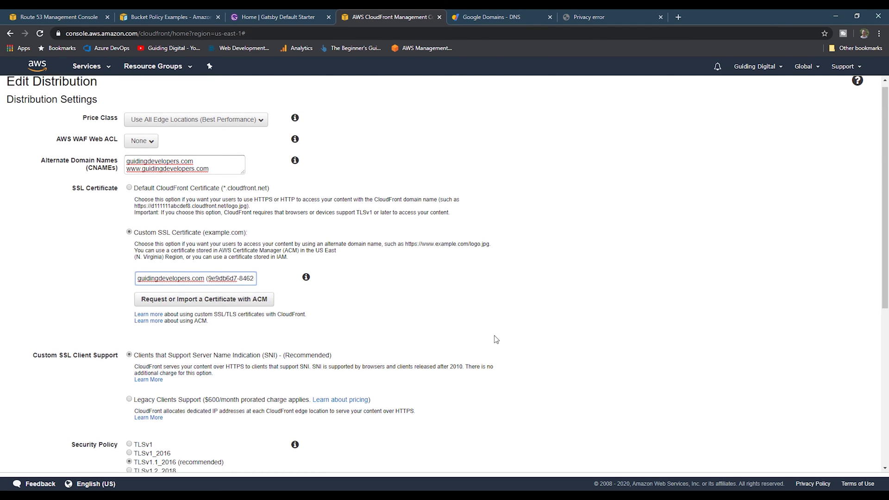
scroll(411, 334, down, 5)
scroll(493, 341, down, 3)
click(843, 461)
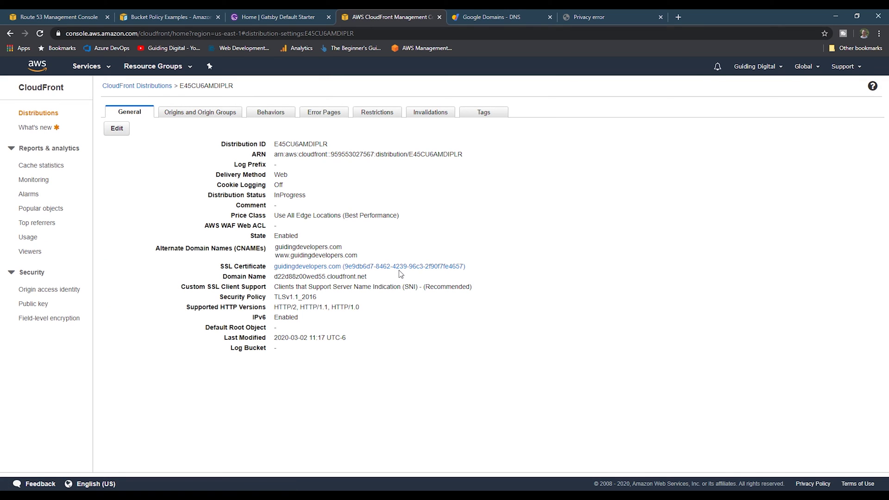
Step: Reload the privacy-error tab to get the Gatsby Default Starter site over HTTPS
click(605, 16)
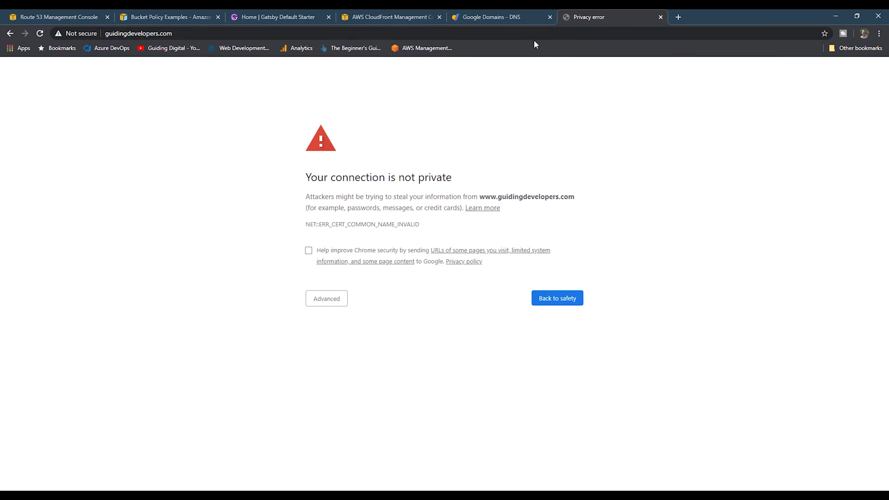
click(40, 33)
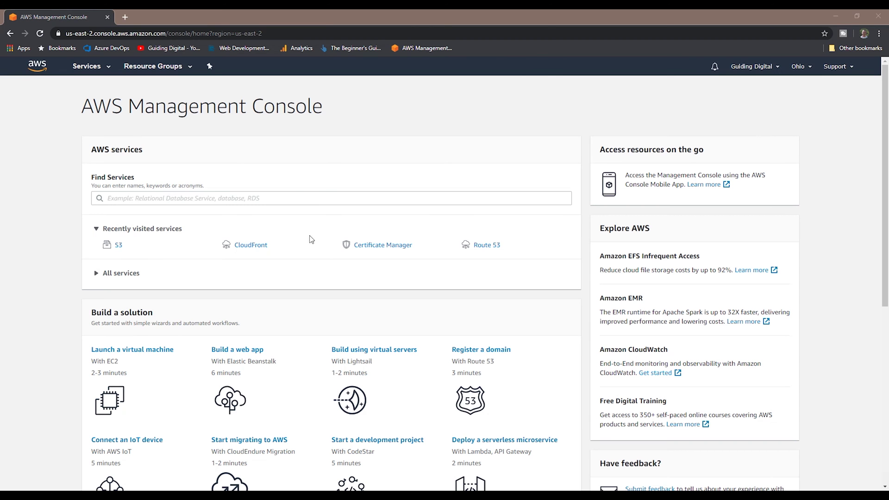
Step: Open the bucket policy editor for the gatsby-demo-v1 bucket in S3
click(118, 246)
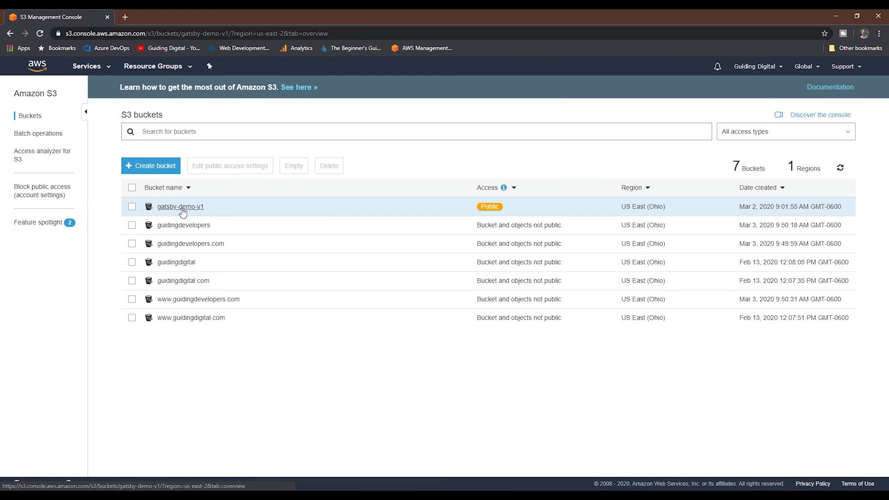
click(180, 206)
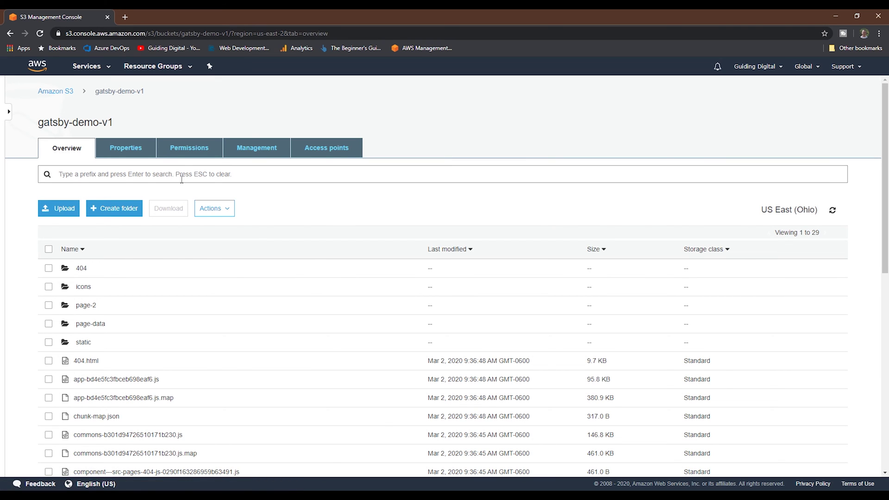
click(189, 148)
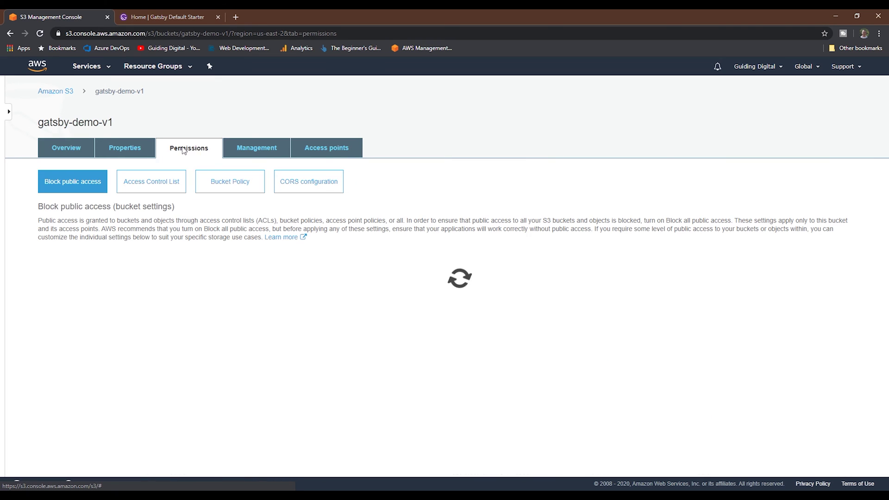
click(229, 181)
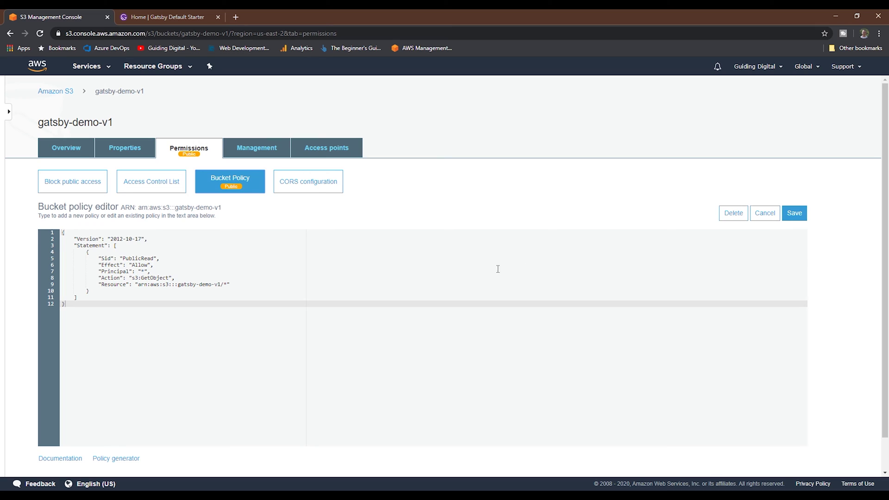
Step: Paste a StringLike aws:Referer condition with the secret value after Resource and save the policy
click(236, 283)
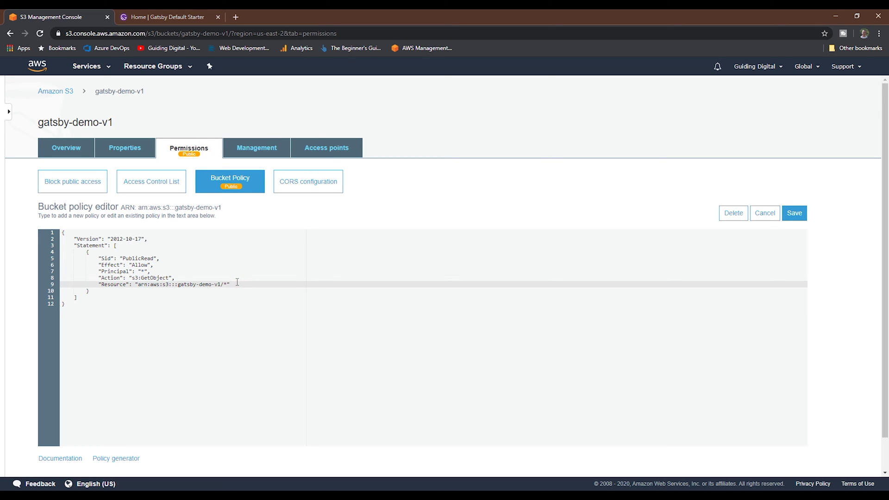
text(,)
key(Return)
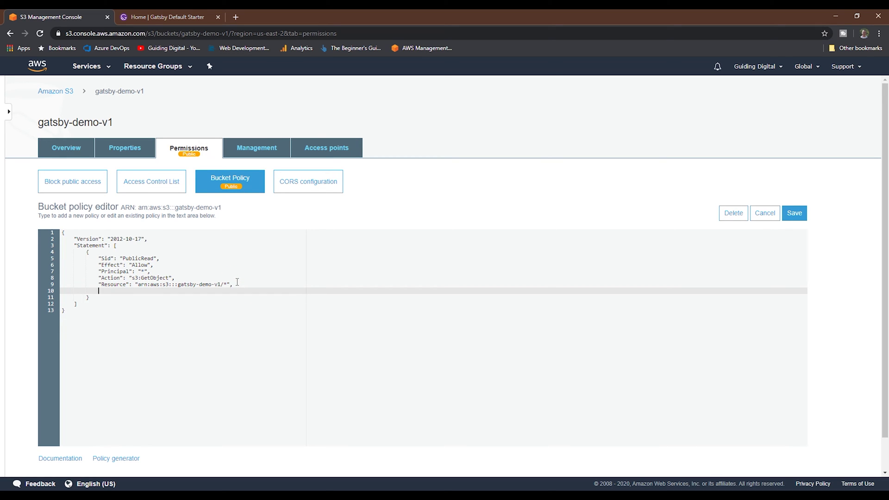
key(ctrl+v)
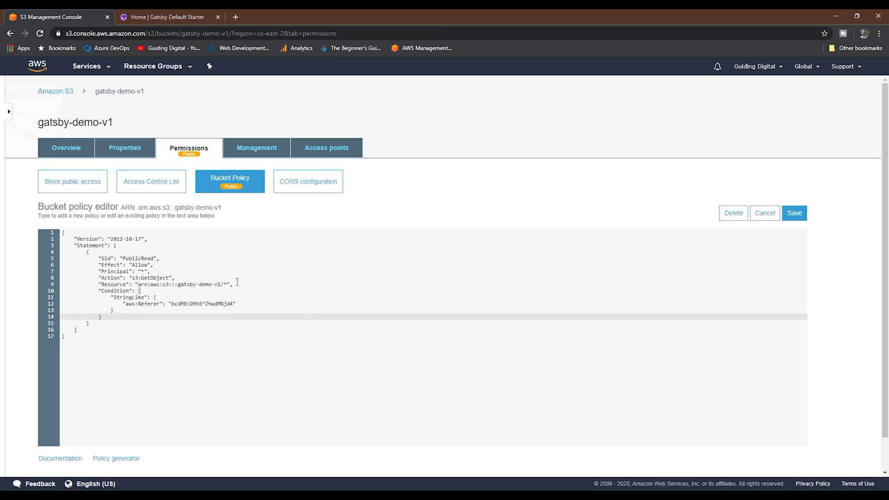
click(795, 213)
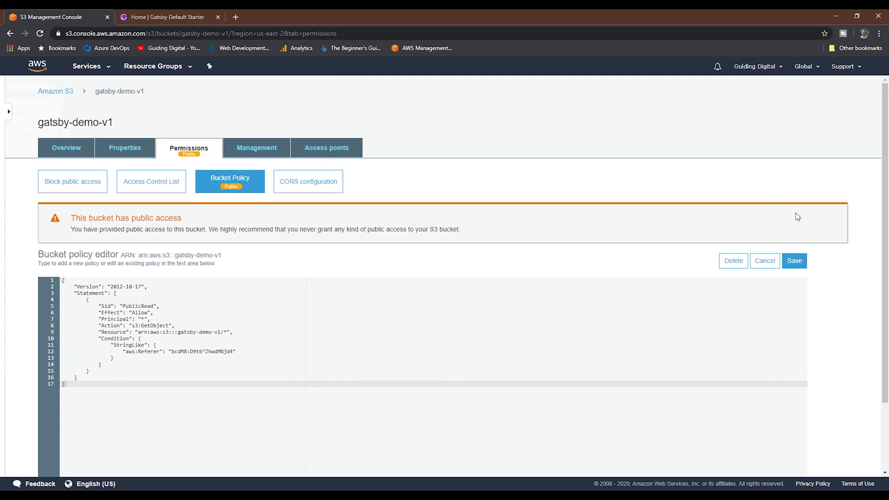
Step: Reload the S3 site to see 403 Forbidden, then open CloudFront distribution E45CU6AMDIPLR
click(156, 17)
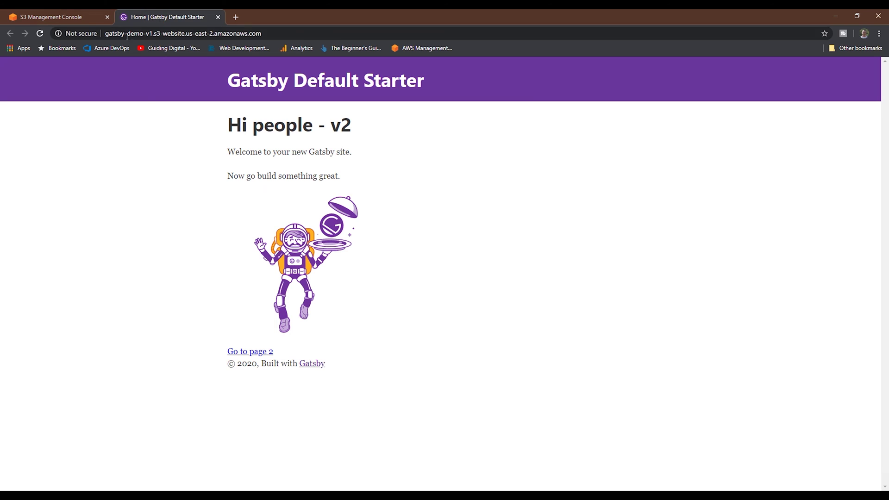
click(39, 33)
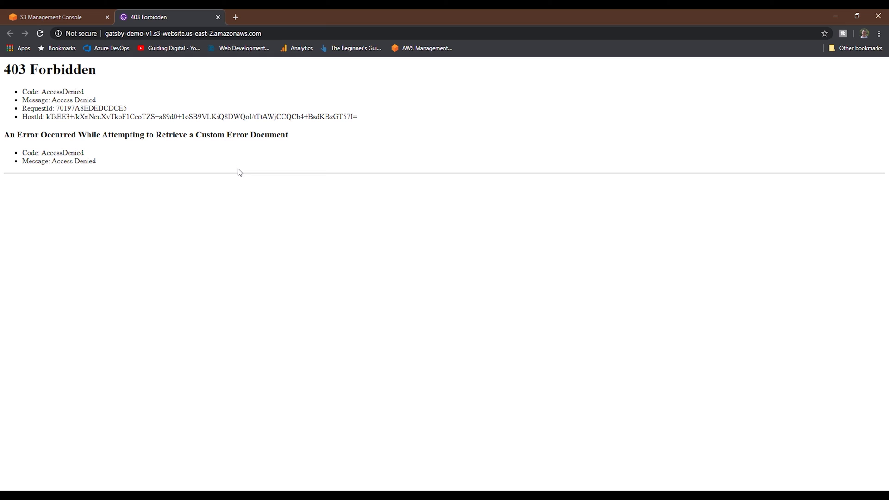
click(49, 15)
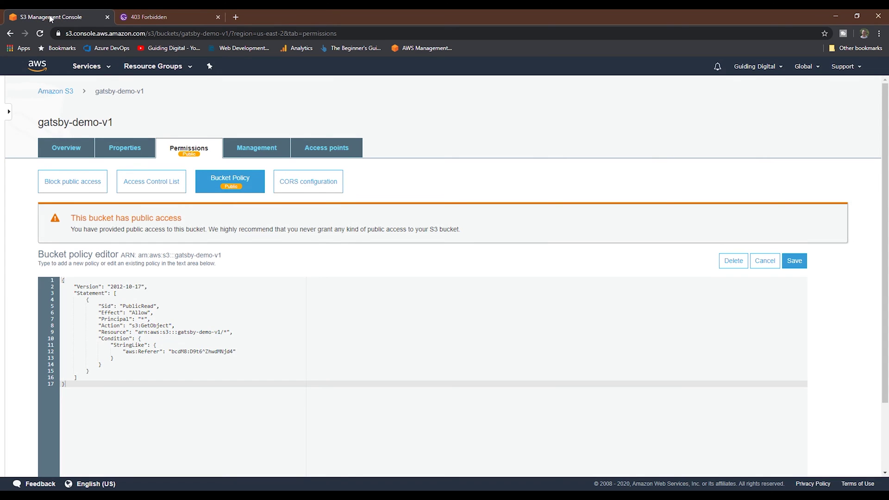
click(86, 66)
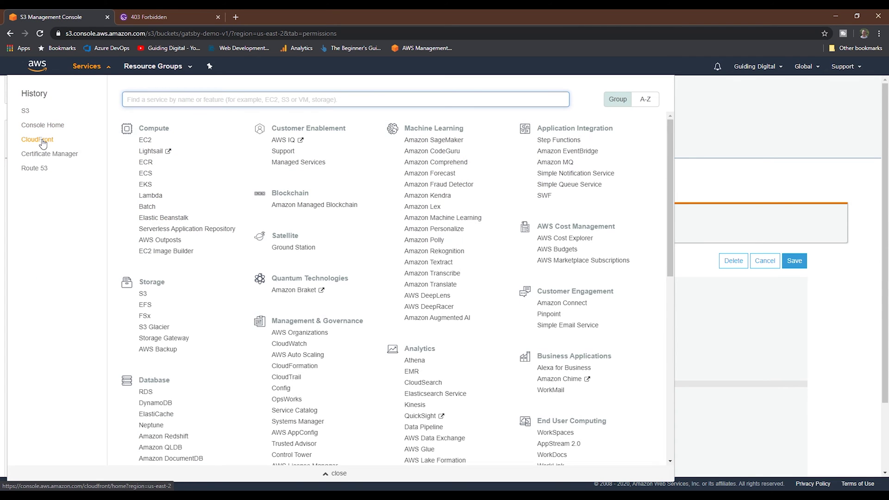
click(37, 139)
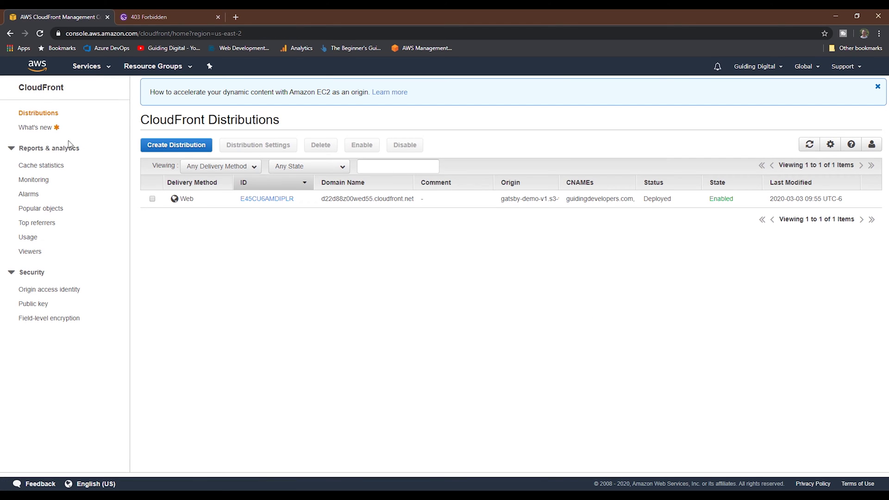
click(258, 201)
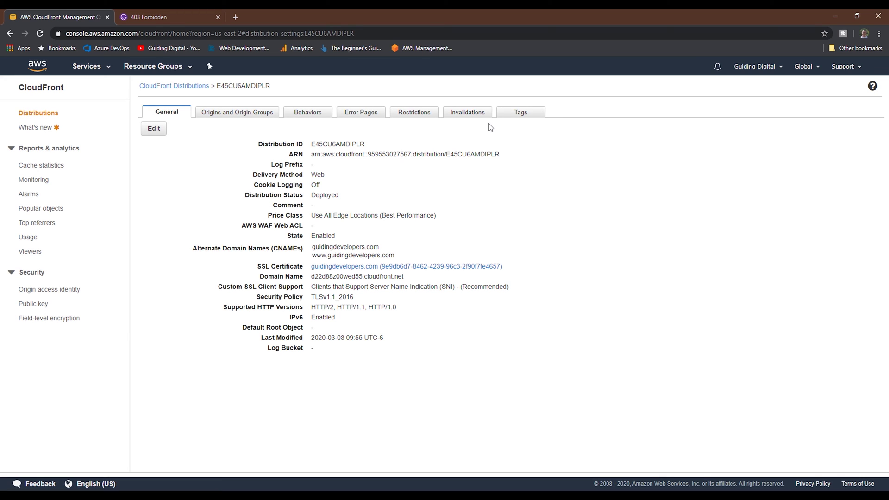
Step: Create a /* cache invalidation on the distribution
click(466, 111)
click(176, 147)
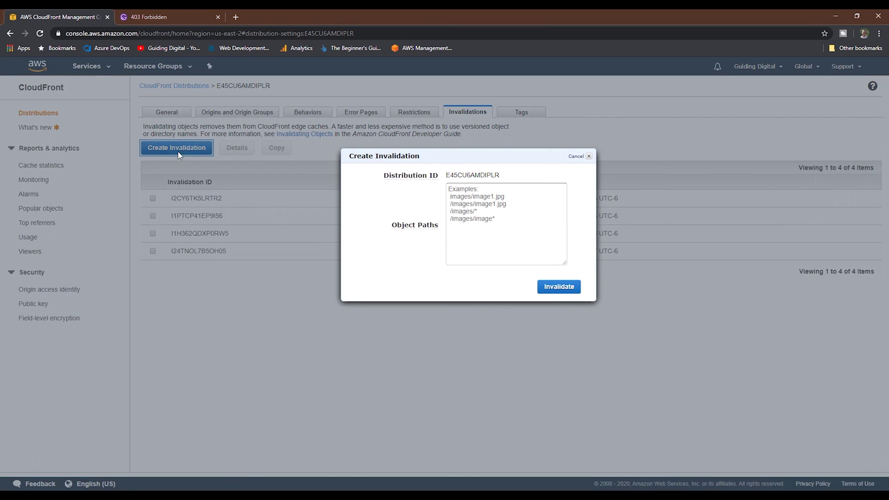
click(487, 208)
text(/*)
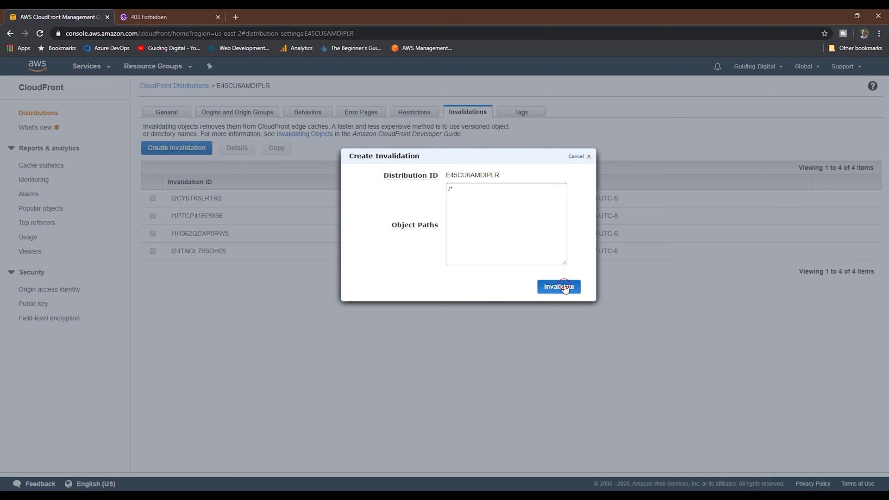
click(558, 287)
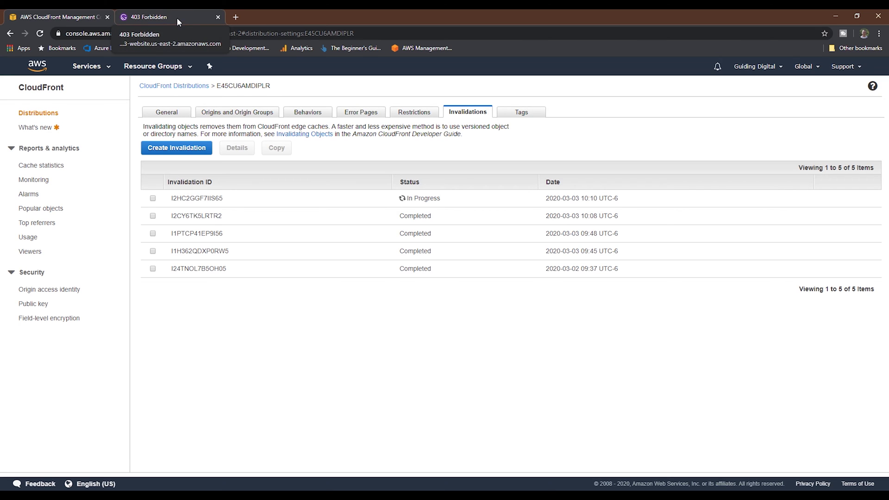
Step: Reload guidingdevelopers.com, which still returns 403 Forbidden, and return to CloudFront
click(177, 18)
click(179, 34)
text(www.gu)
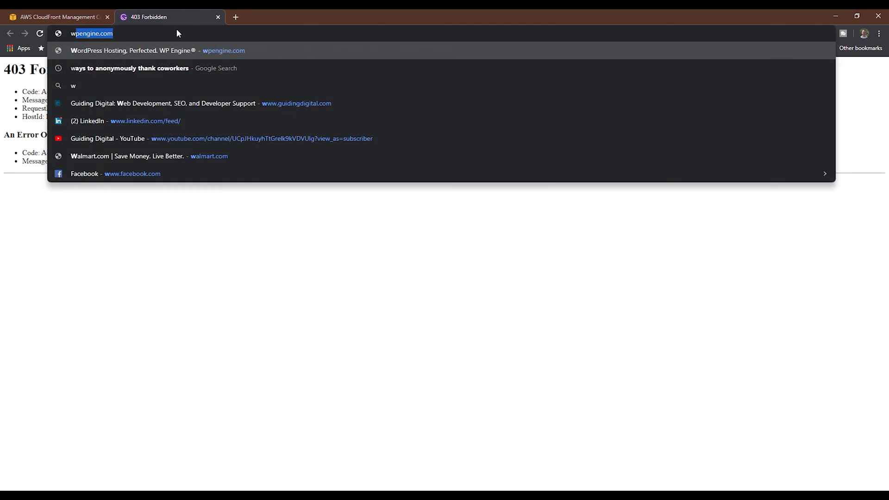
key(Return)
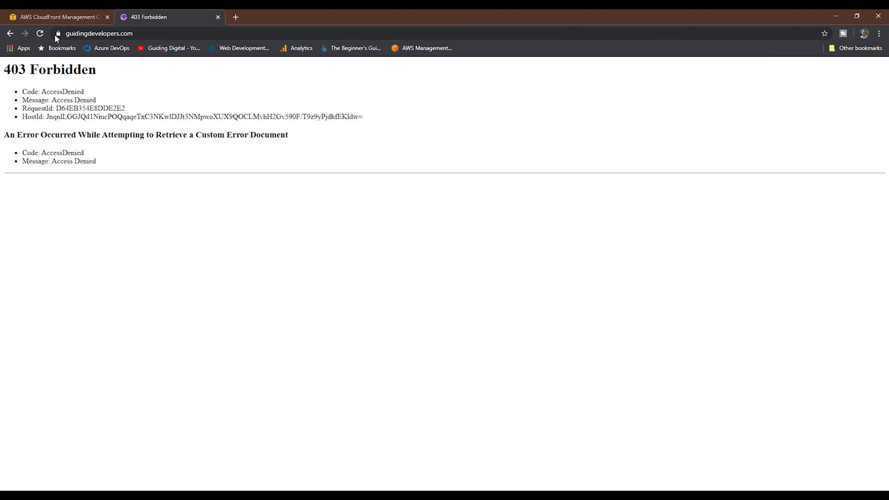
click(40, 34)
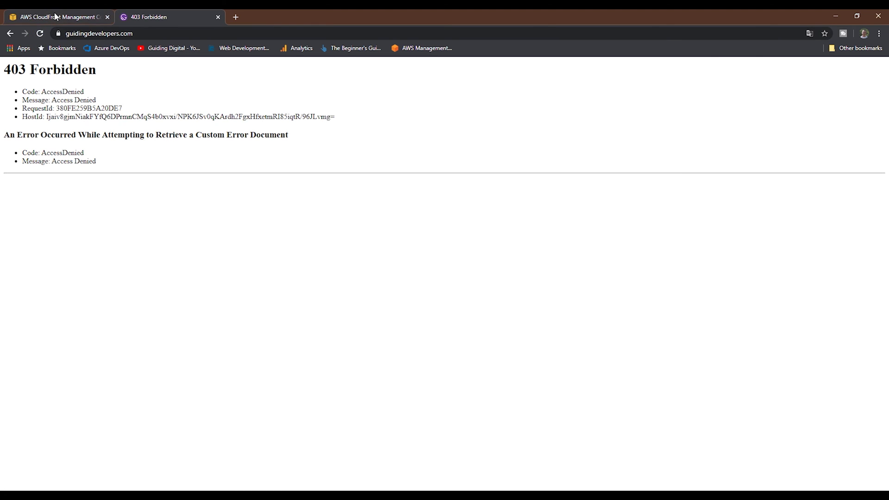
click(59, 17)
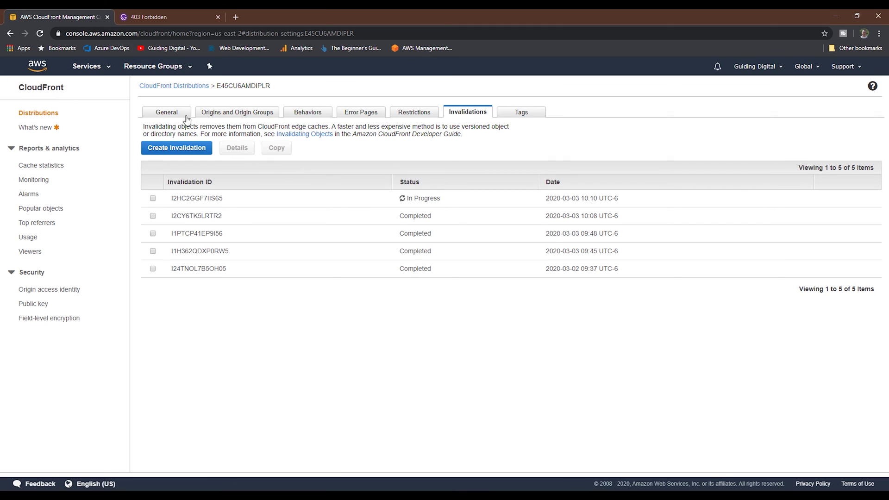
Step: Add a custom Referer header with the secret value to the S3 website origin and save
click(223, 112)
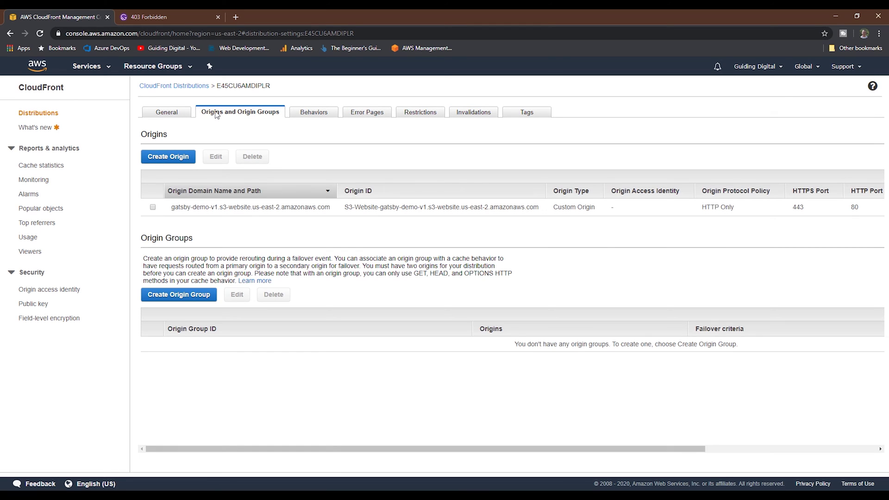
click(201, 207)
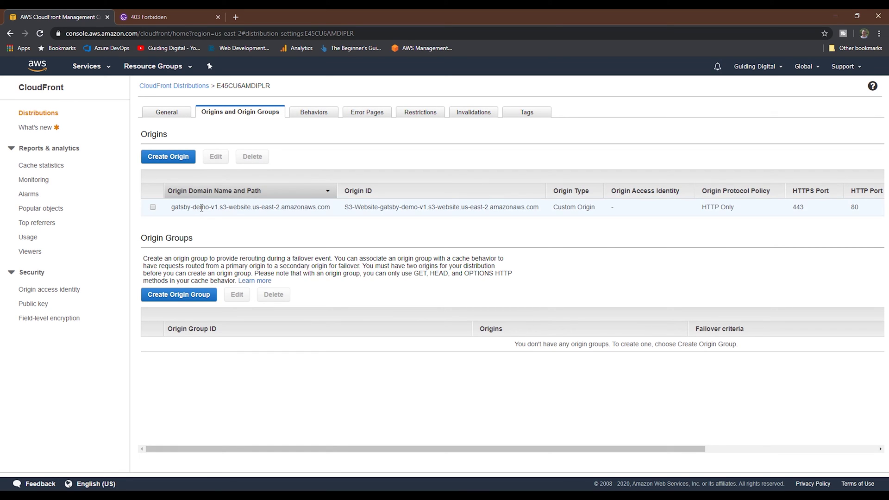
click(216, 157)
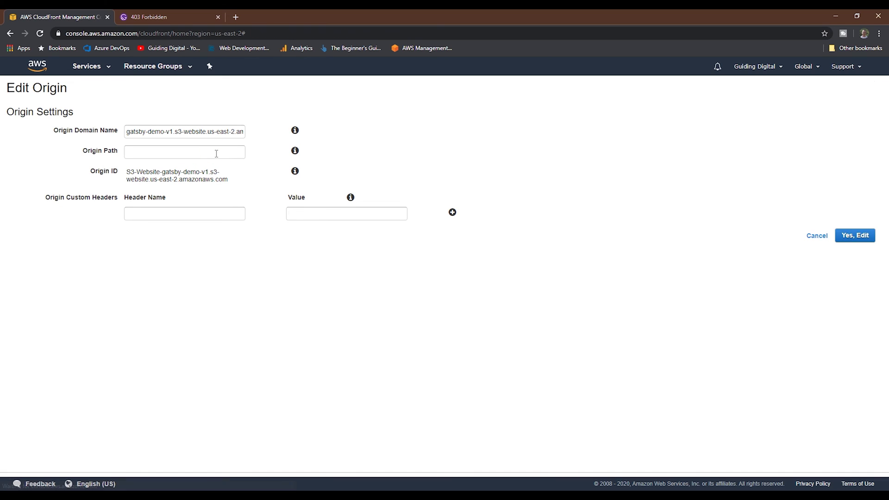
click(218, 215)
text(Refer)
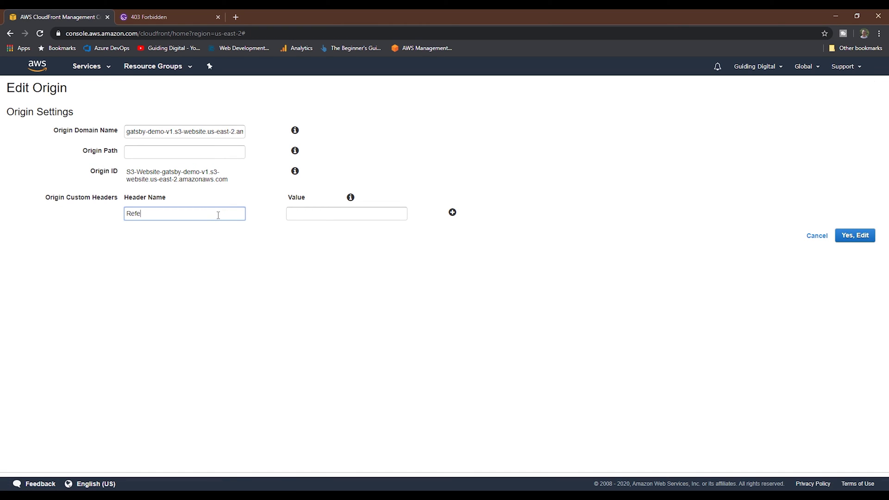
text(er)
click(333, 215)
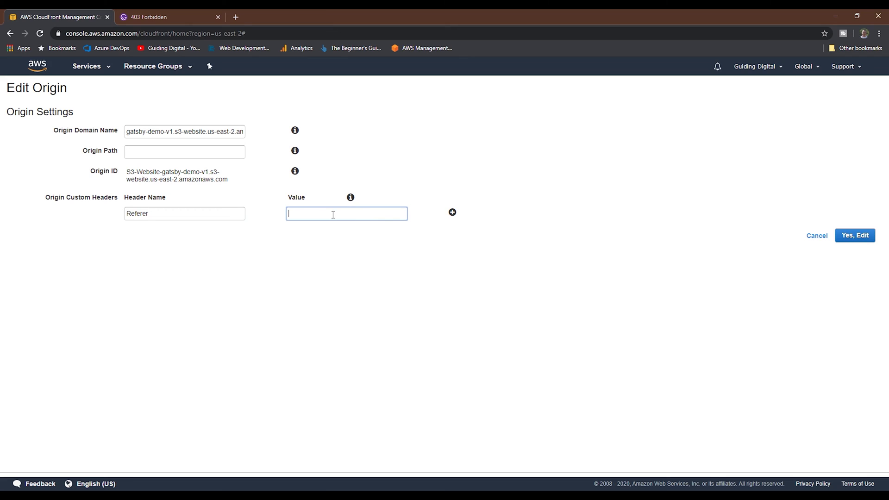
key(ctrl+v)
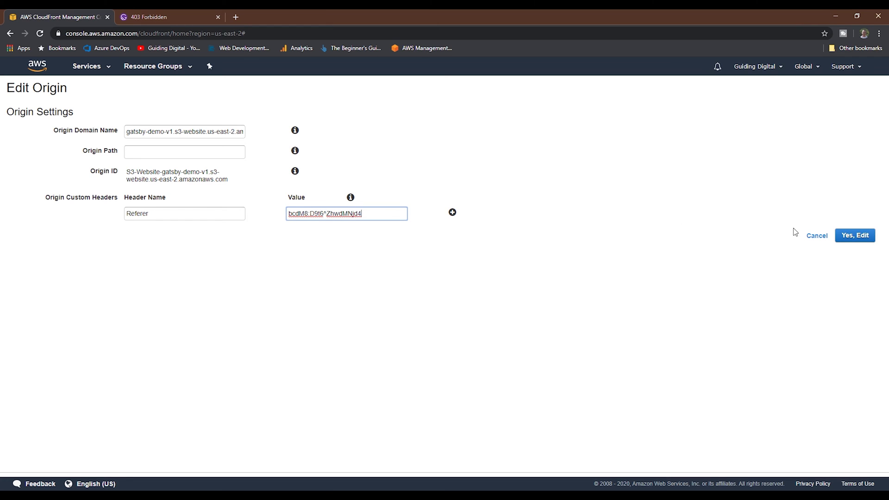
click(856, 237)
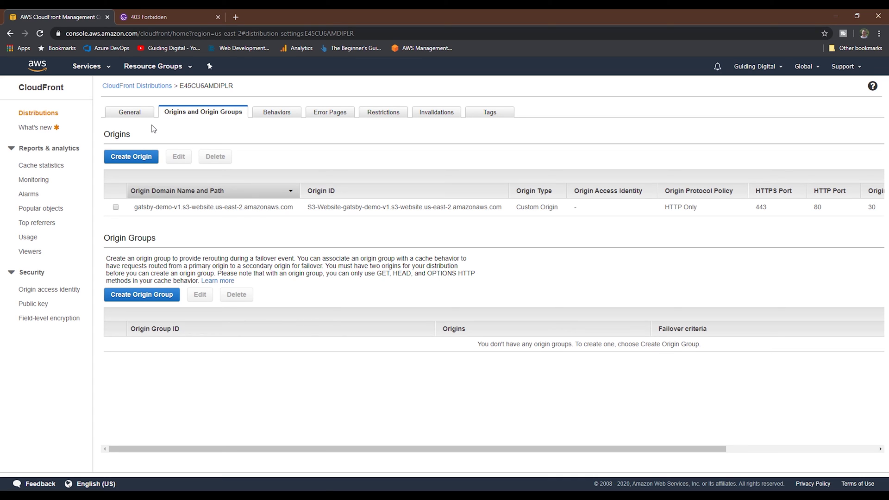
Step: Invalidate /* again, then reload the site to see the Gatsby Default Starter page
click(436, 112)
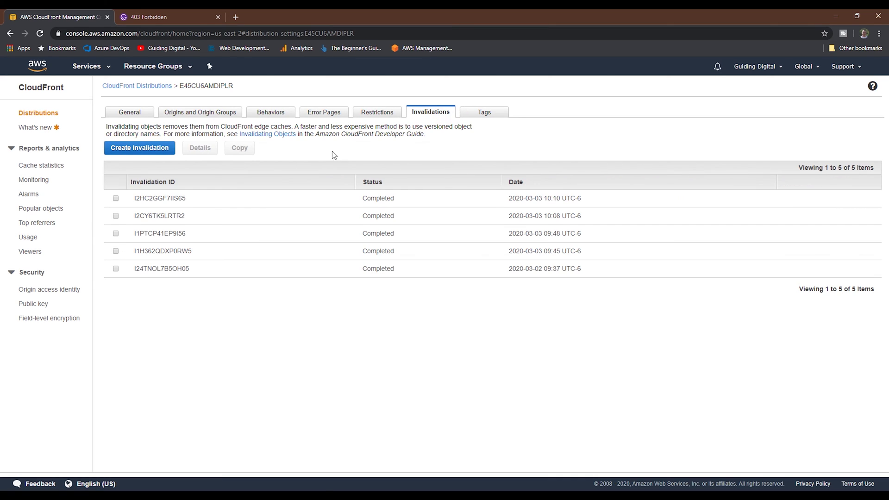
click(139, 148)
click(489, 213)
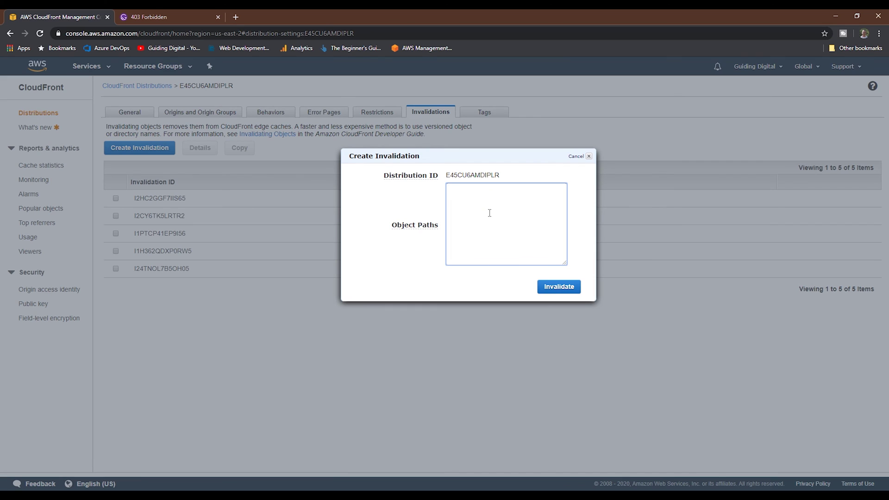
text(/*)
click(559, 287)
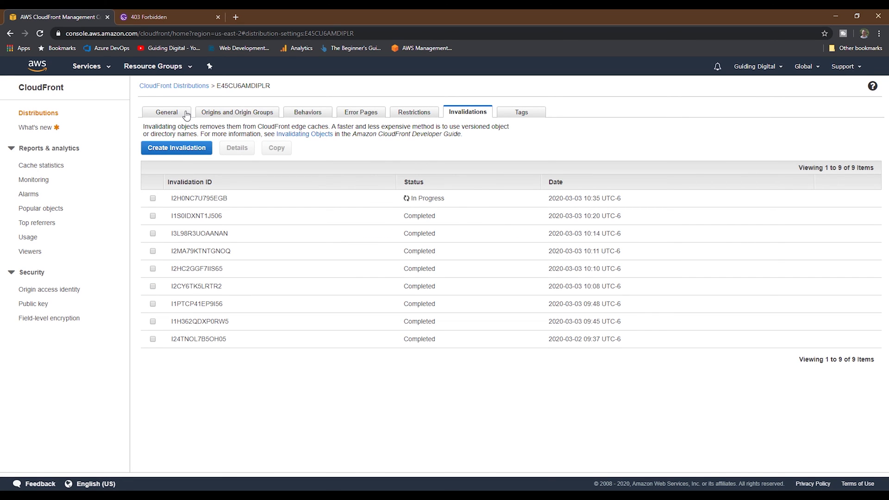
click(166, 9)
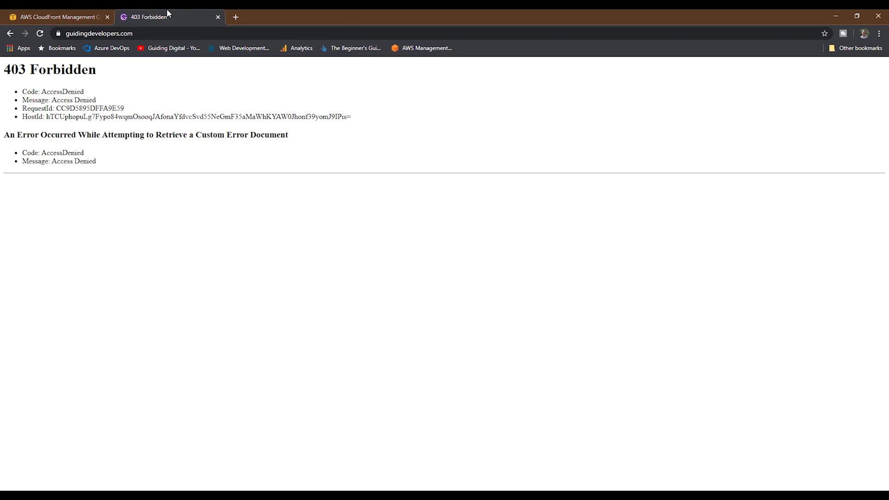
click(39, 34)
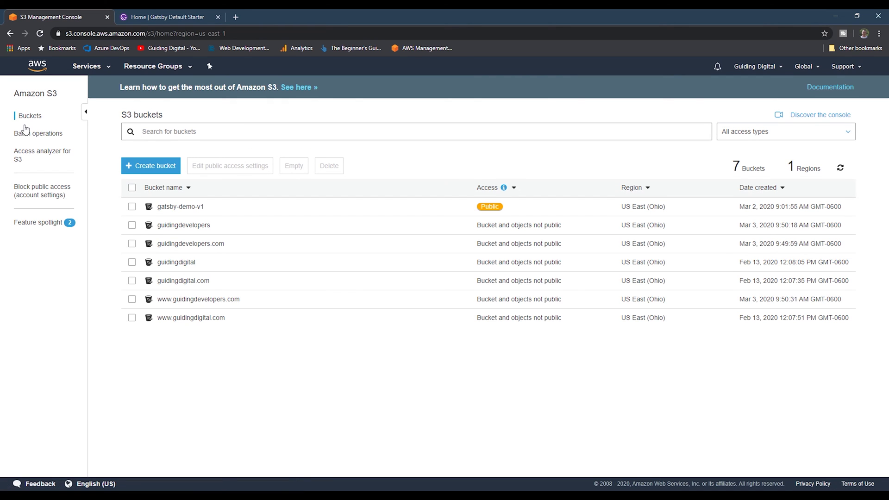
Step: Create the gatsby-demo-v1-redirect bucket in US East (N. Virginia) and open its overview
click(151, 165)
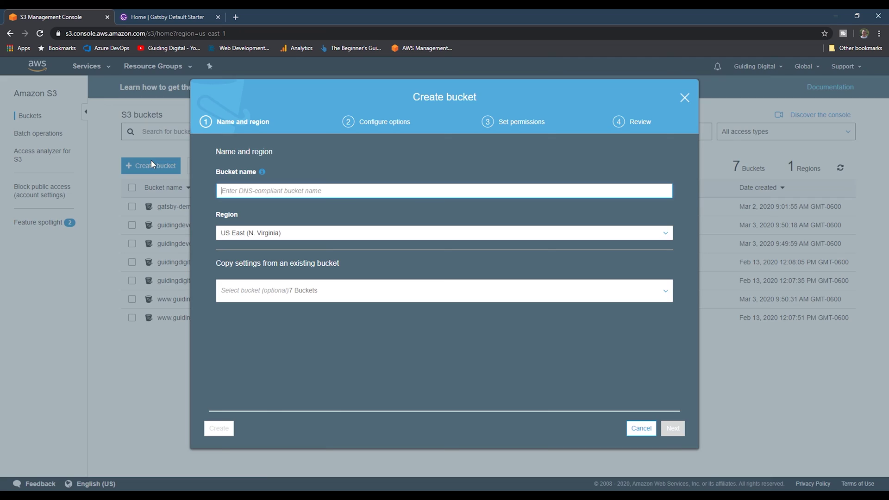
text(gats)
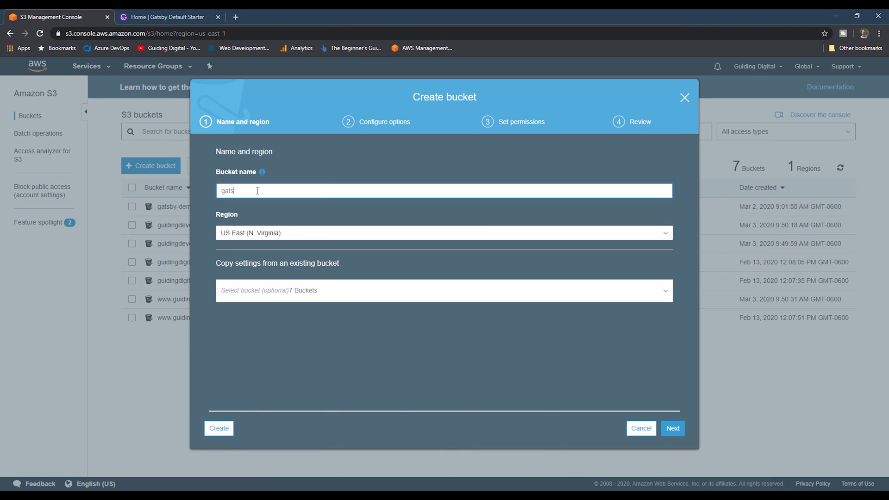
text(by-demo-v)
text(1-redir)
text(ect)
click(219, 428)
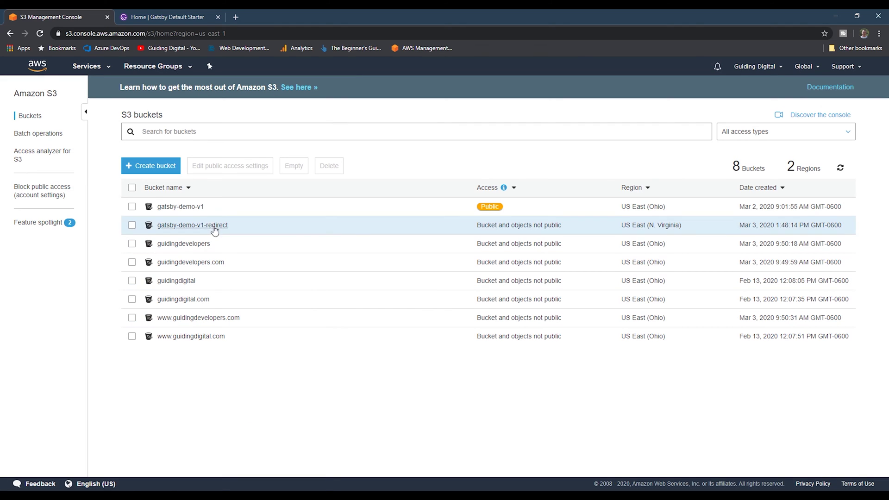
click(183, 225)
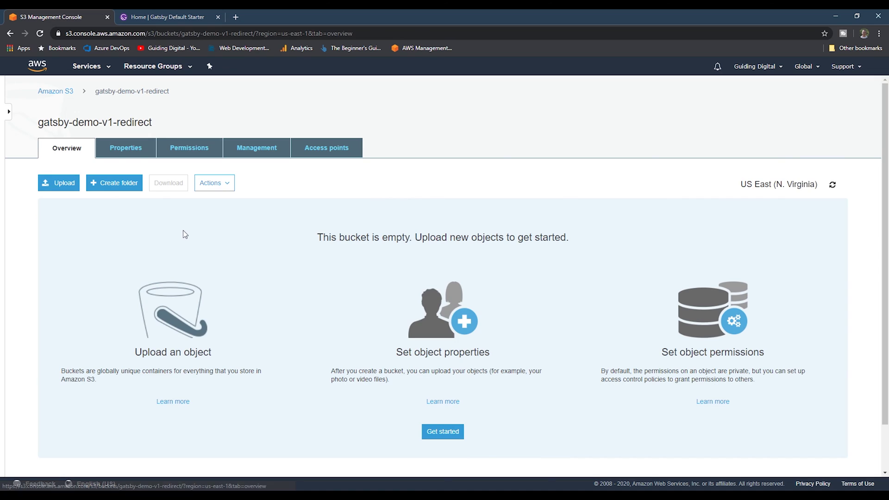
Step: Turn off Block all public access on gatsby-demo-v1-redirect, confirm it, and open Bucket Policy
click(182, 150)
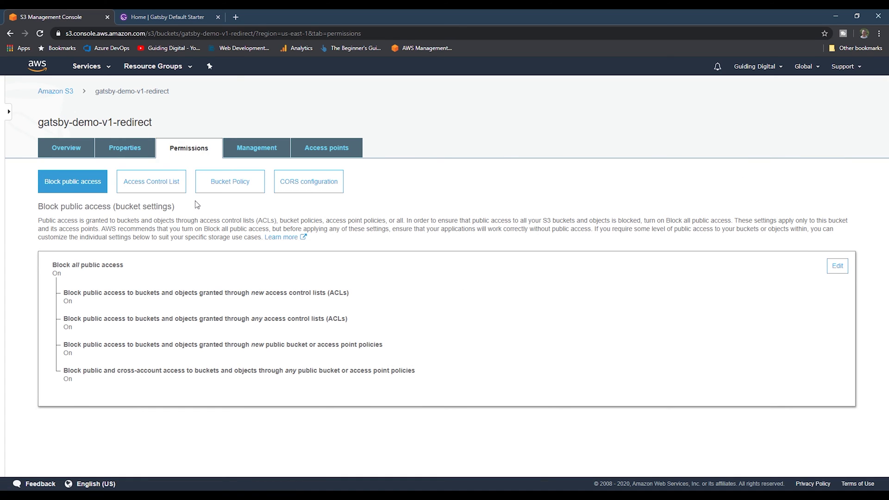
click(836, 266)
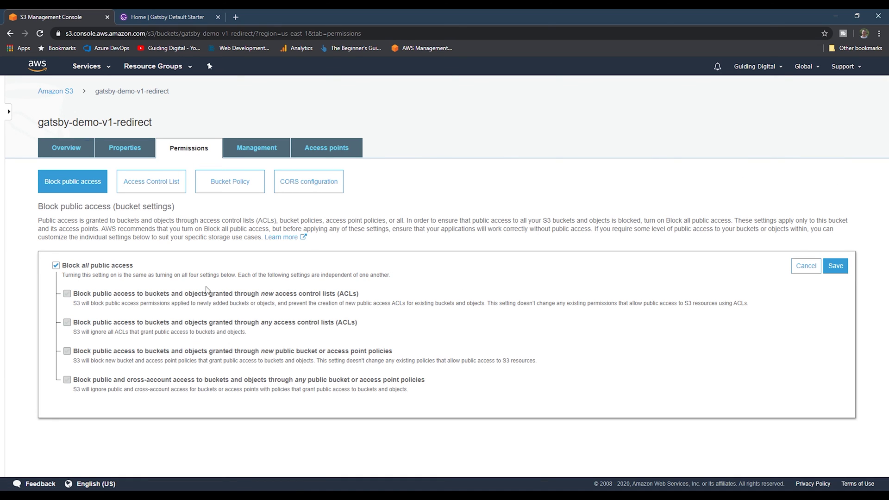
click(836, 266)
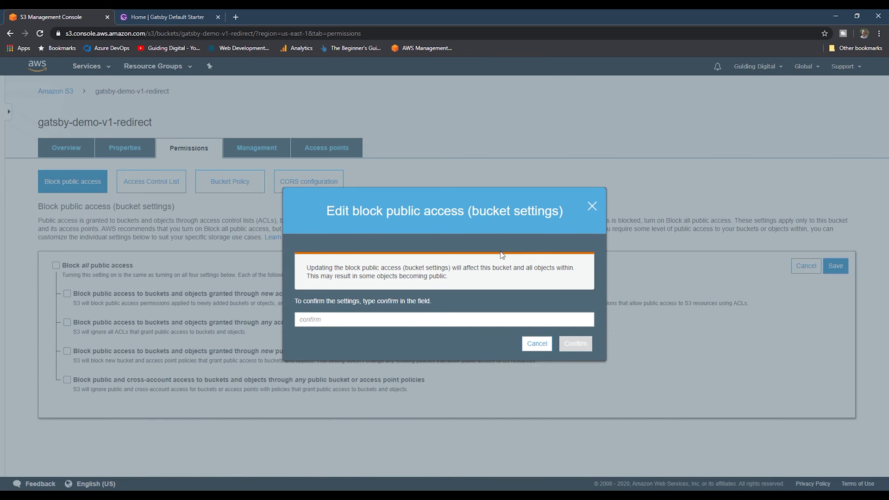
click(416, 320)
text(confirm)
click(575, 343)
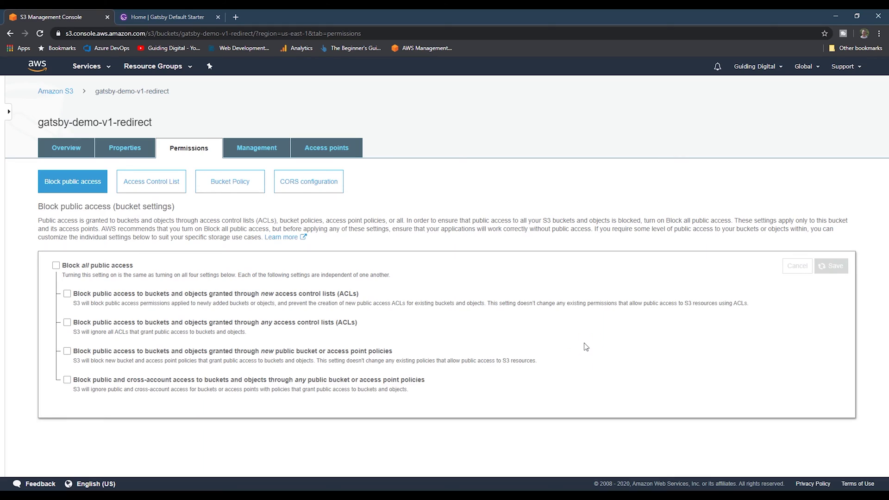
click(231, 181)
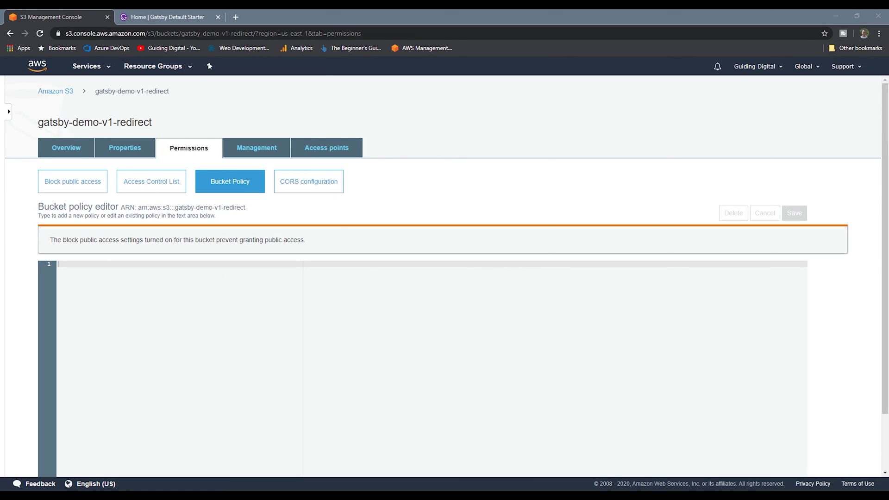
Step: Save a pasted public-read policy for gatsby-demo-v1-redirect/*, then open Static website hosting
click(200, 301)
key(ctrl+v)
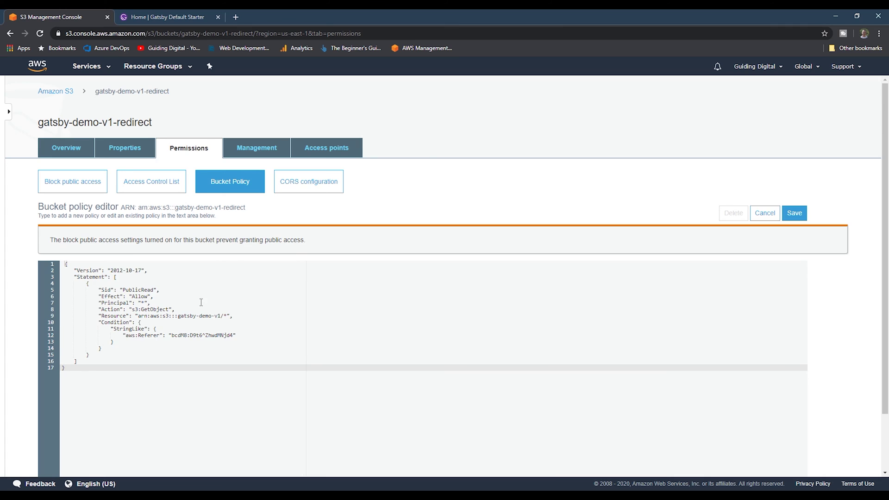
click(221, 317)
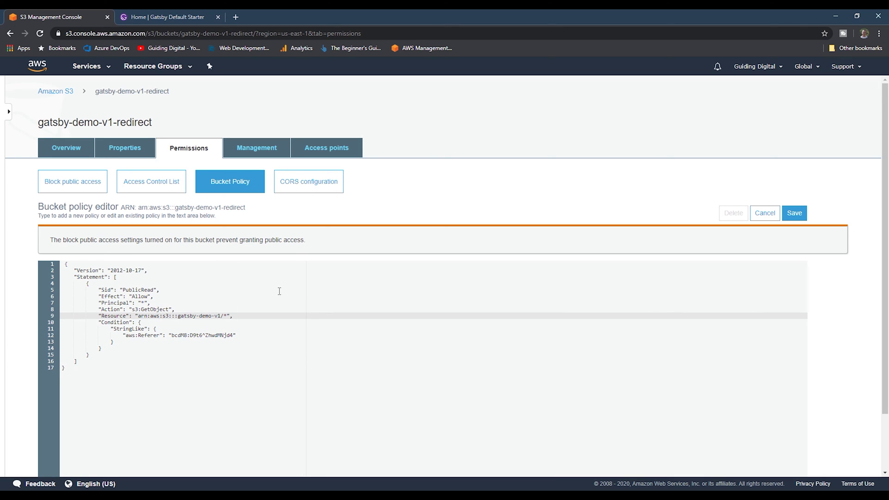
text(-redirect)
click(795, 213)
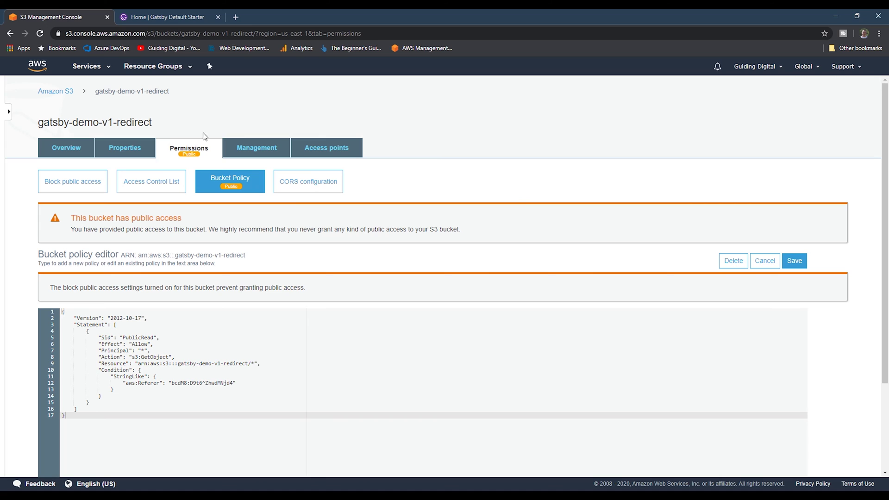
click(127, 154)
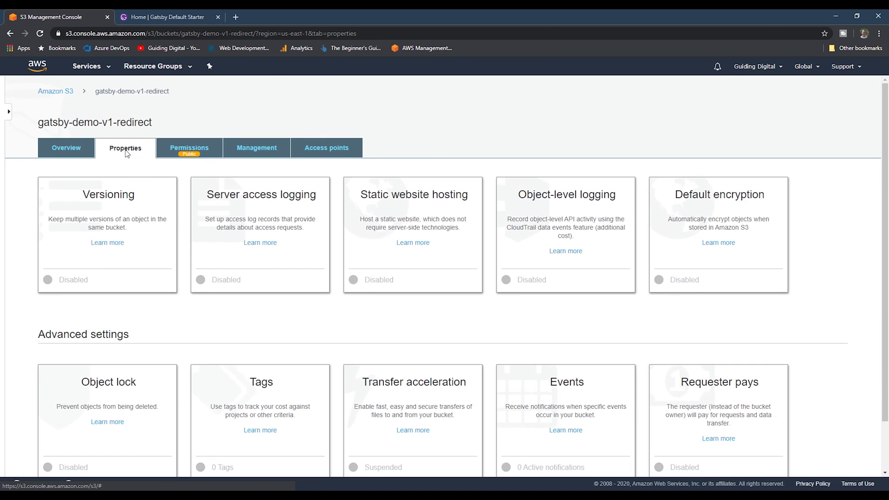
click(402, 204)
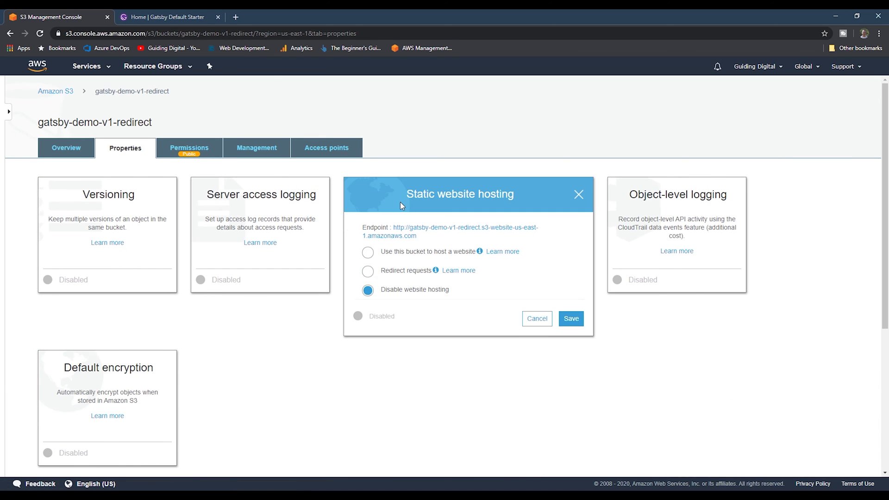
click(393, 271)
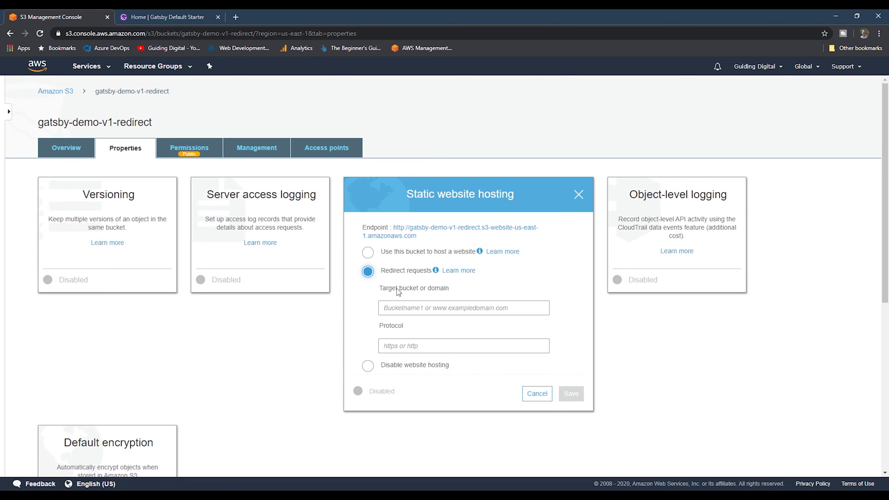
click(400, 308)
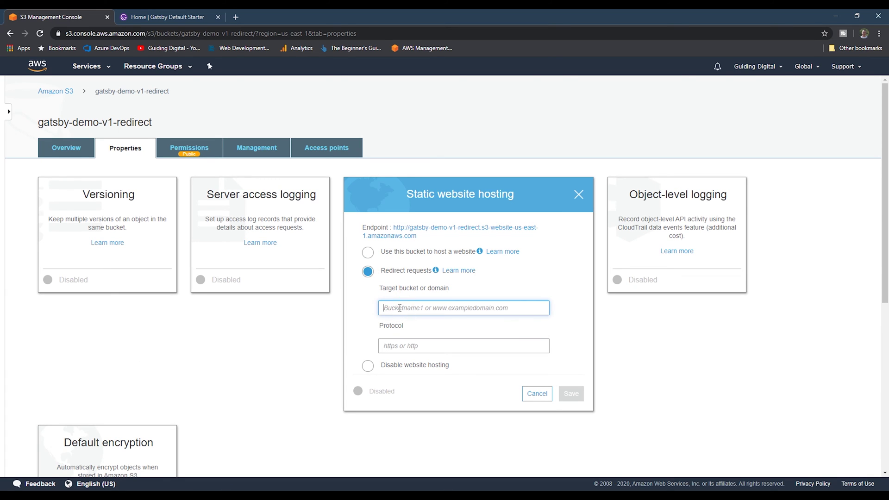
text(www.guiding)
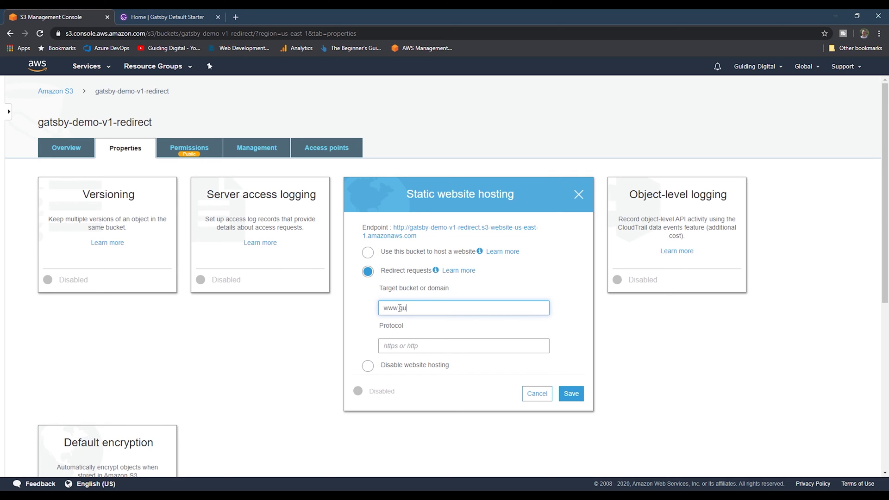
text(devel)
text(opers.com)
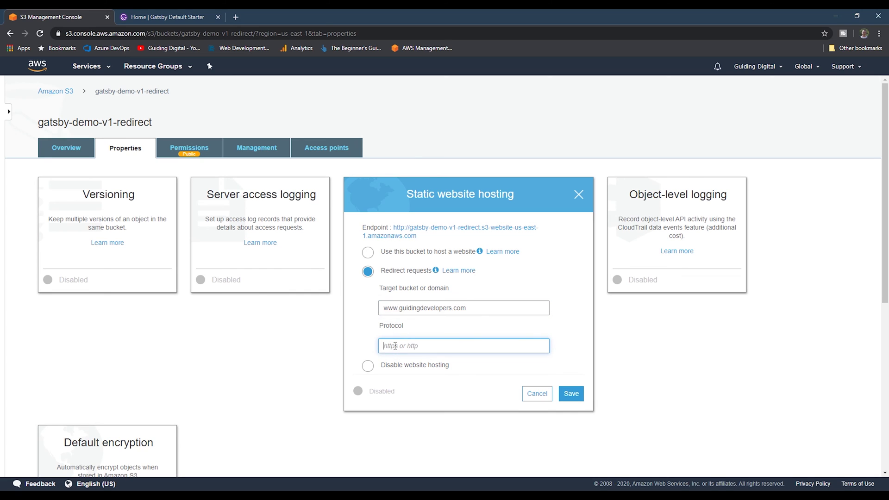
text(h)
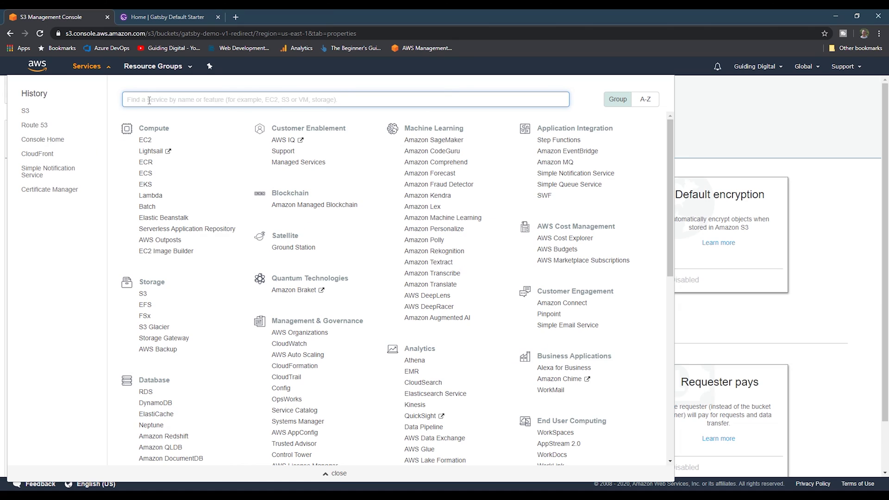
text(cert)
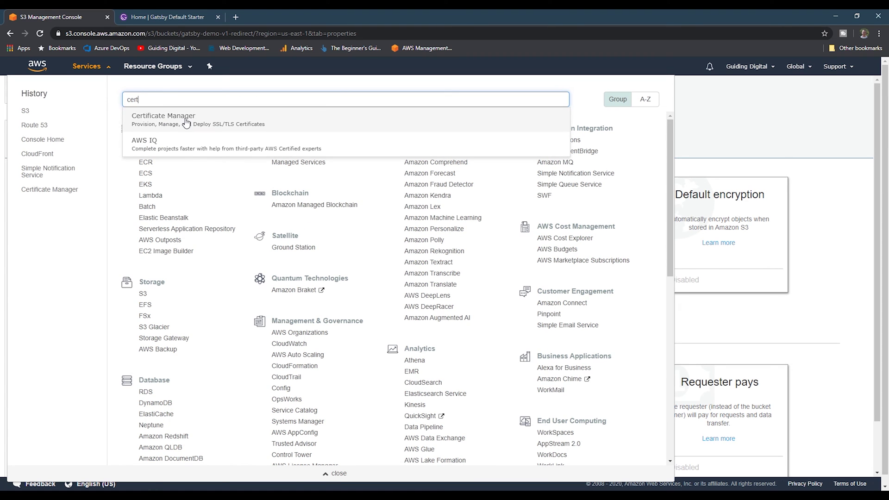
Step: Start a public certificate request in Certificate Manager for guidingdevelopers.com
click(185, 119)
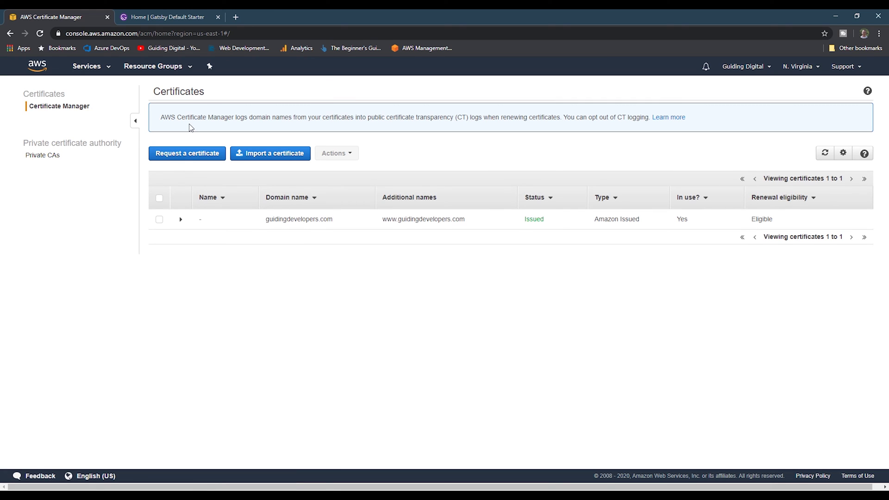
click(186, 154)
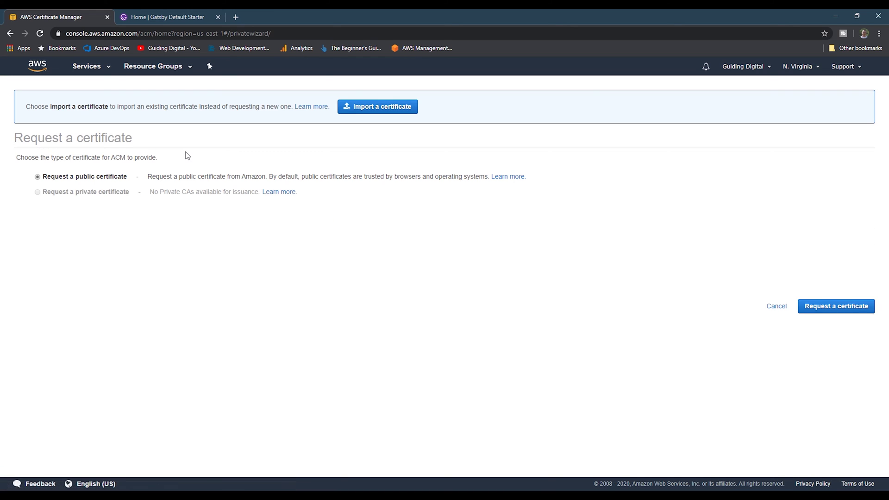
click(809, 311)
click(226, 250)
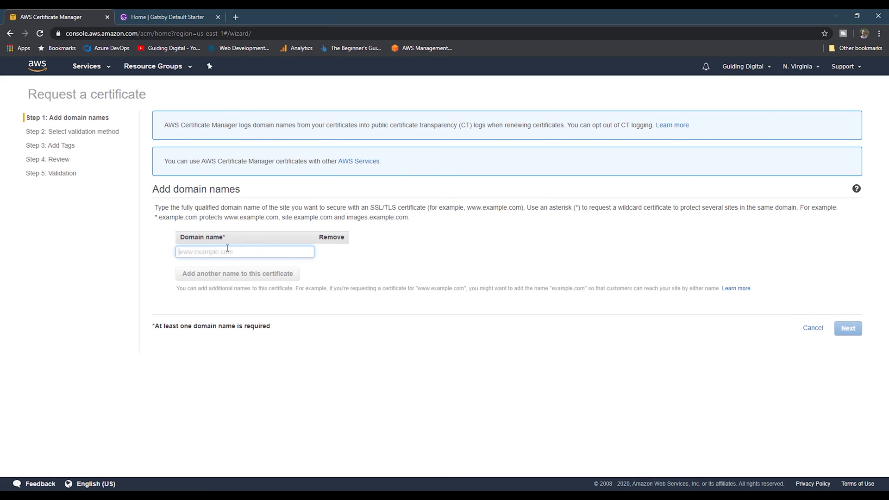
text(guidingdevelopers.c)
text(om)
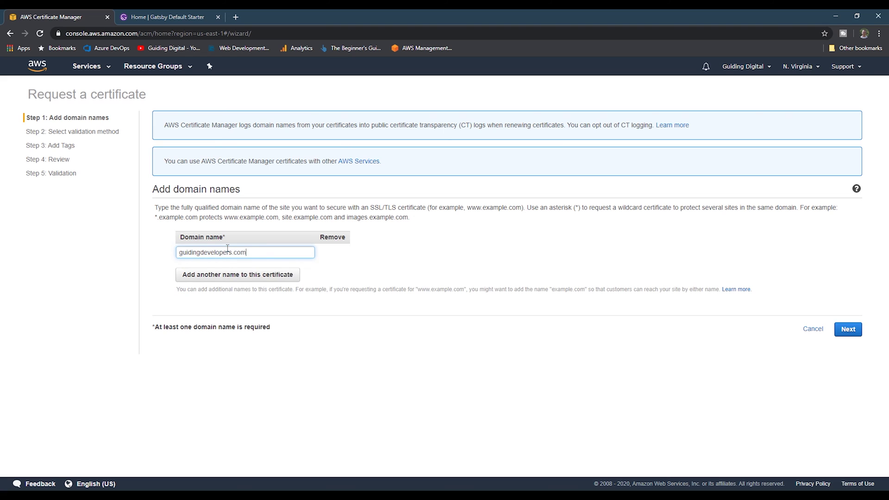
Step: Choose DNS validation, skip tags, and submit the certificate request
click(848, 329)
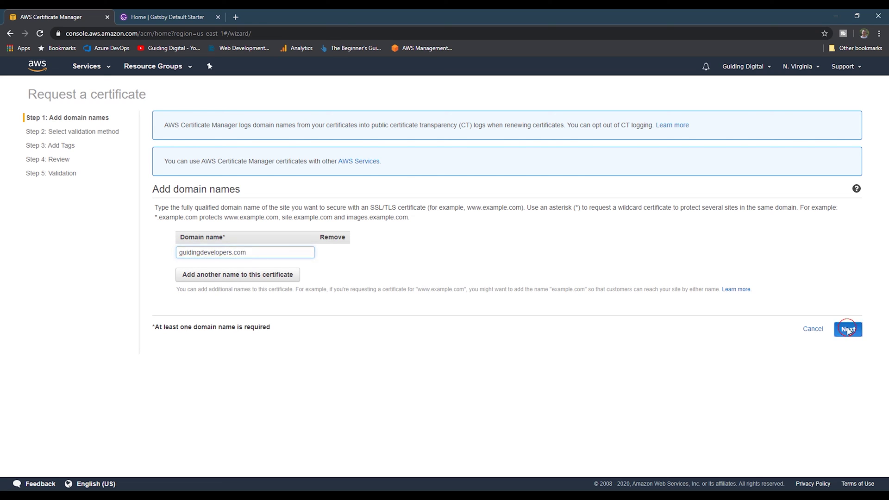
click(849, 267)
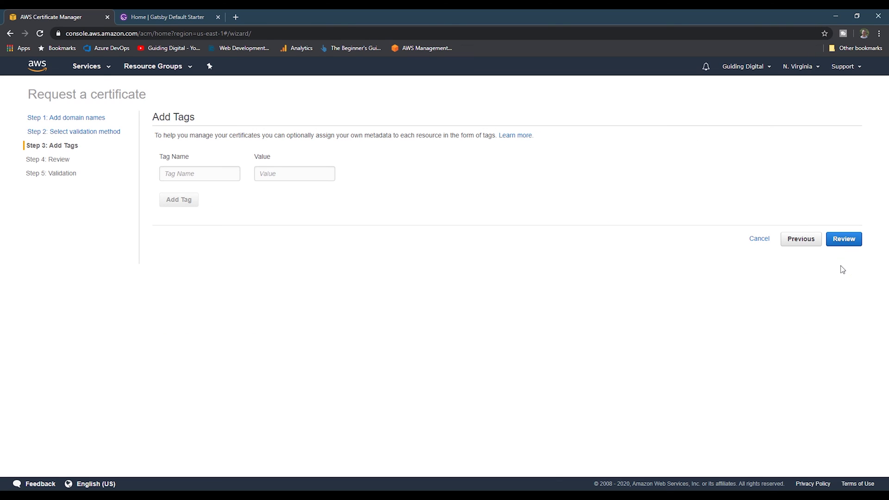
click(843, 240)
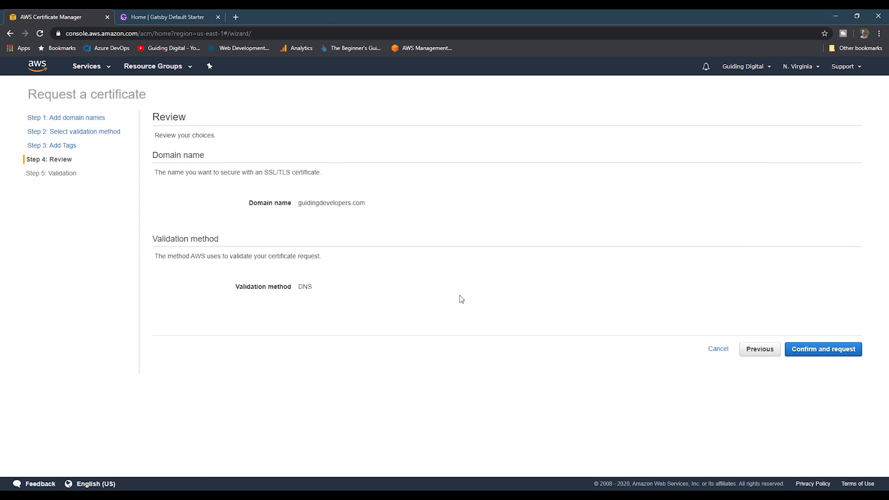
click(847, 350)
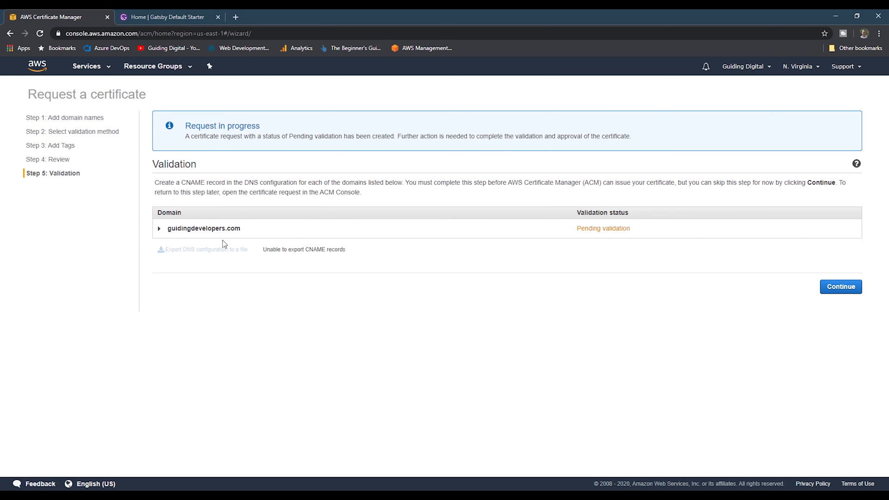
Step: Write guidingdevelopers.com's CNAME validation record into Route 53 and finish the certificate wizard
click(160, 229)
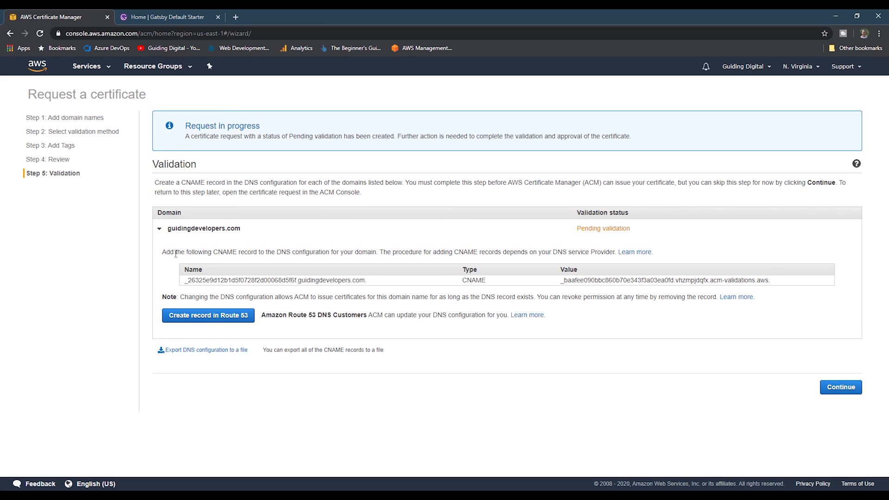
click(201, 319)
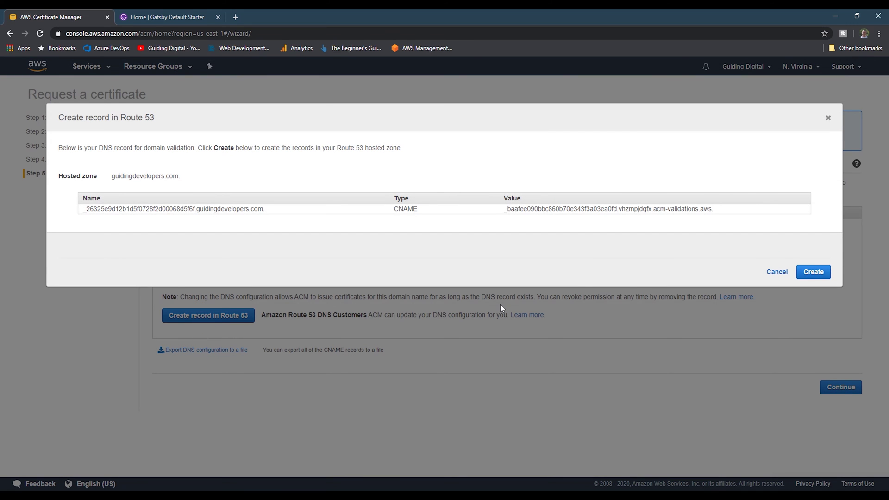
click(813, 272)
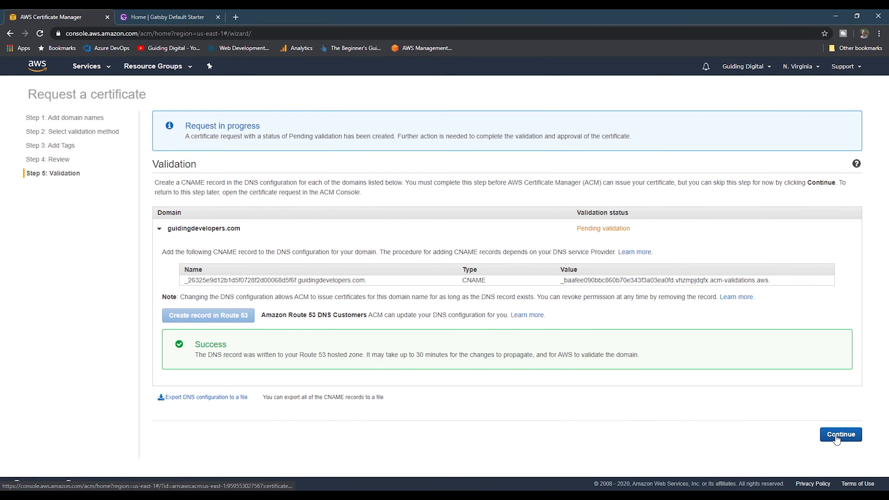
click(842, 434)
click(87, 66)
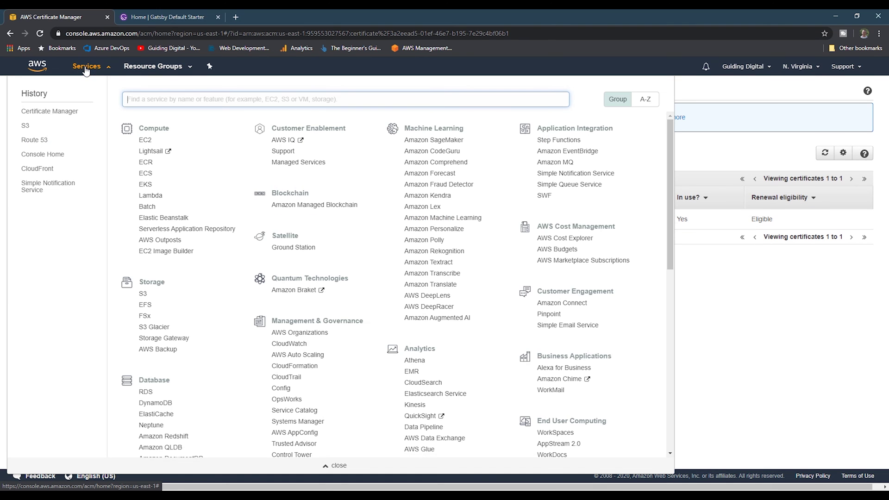
click(37, 168)
click(267, 197)
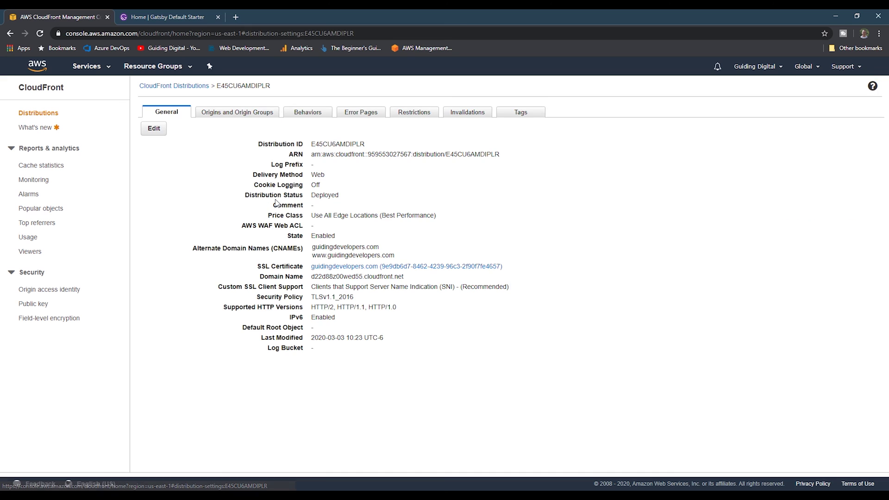
click(154, 128)
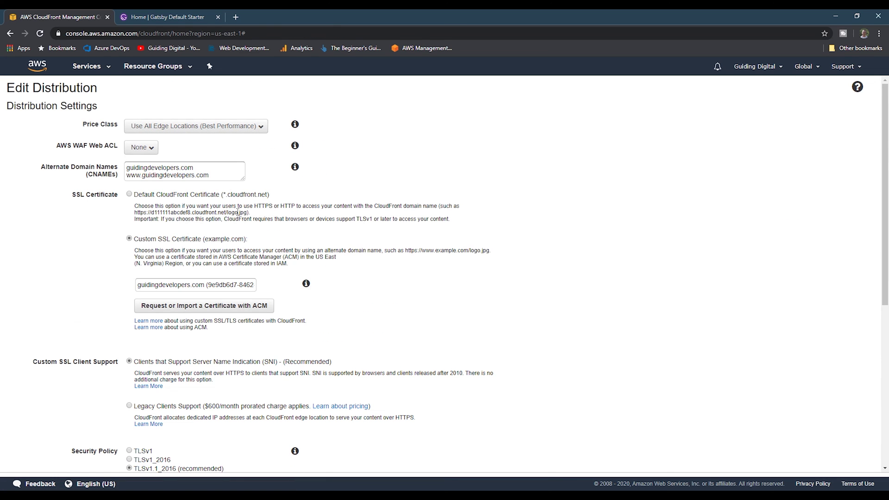
drag(196, 167, 51, 160)
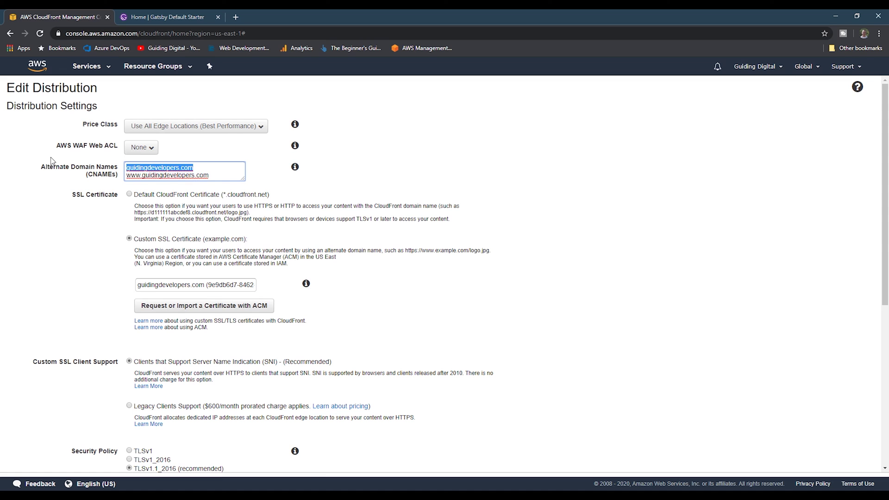
key(Delete)
key(Delete)
scroll(445, 278, down, 10)
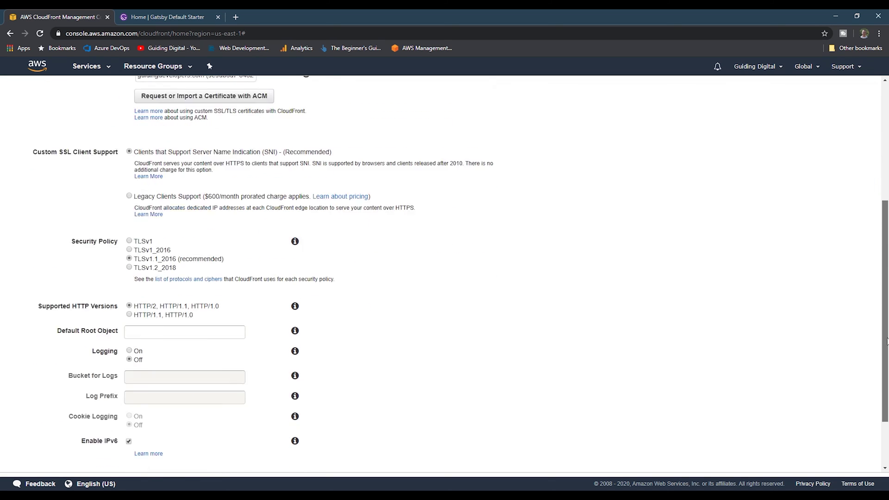
click(847, 459)
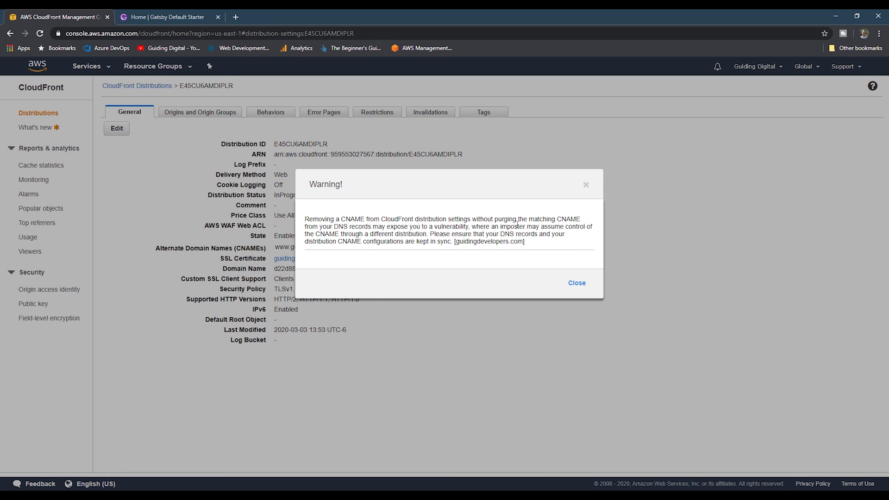
click(577, 282)
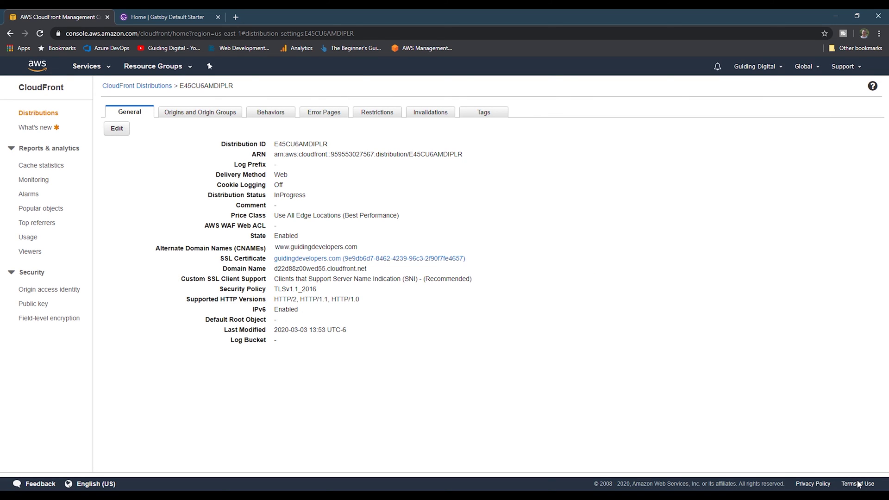
Step: Start a new web distribution using the redirect bucket's website endpoint as its origin
click(175, 146)
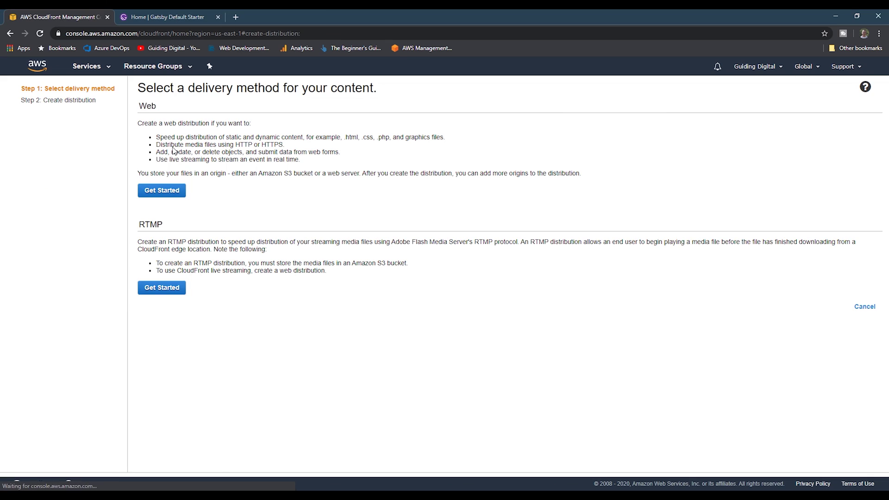
click(161, 189)
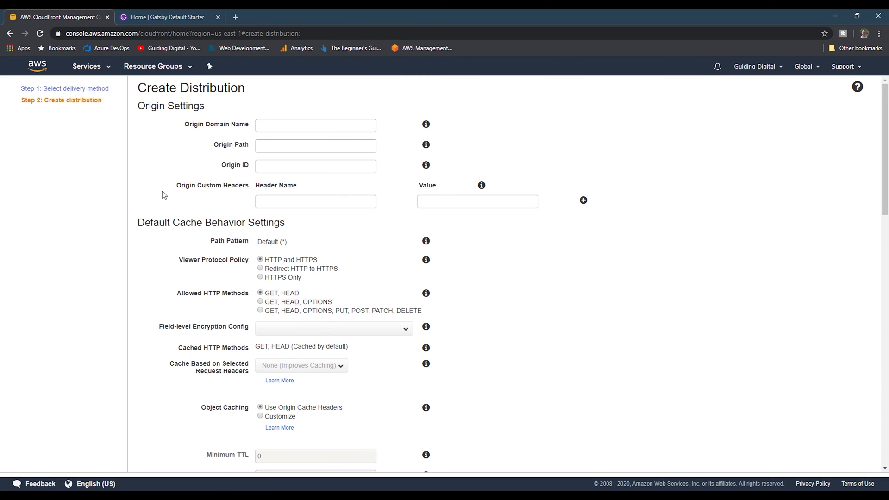
click(265, 127)
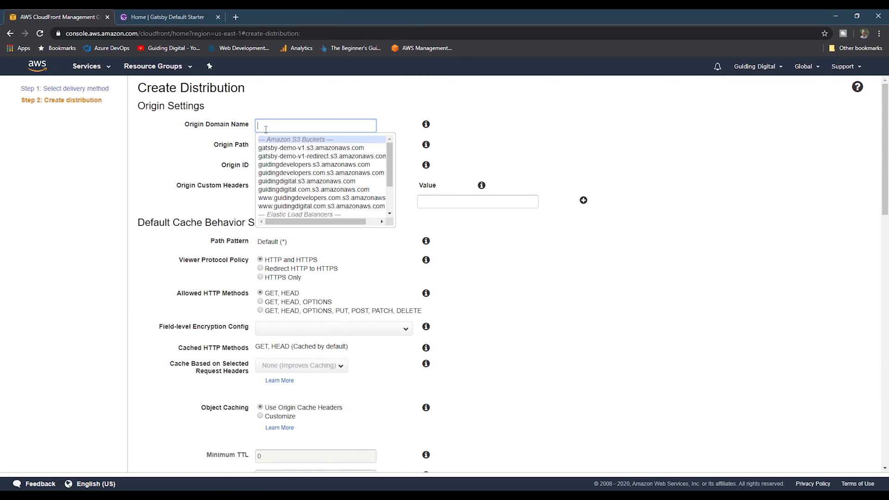
text(gatsby-demo-v1-redirect.s3-website-us-east-1.amazonaws.com)
click(156, 246)
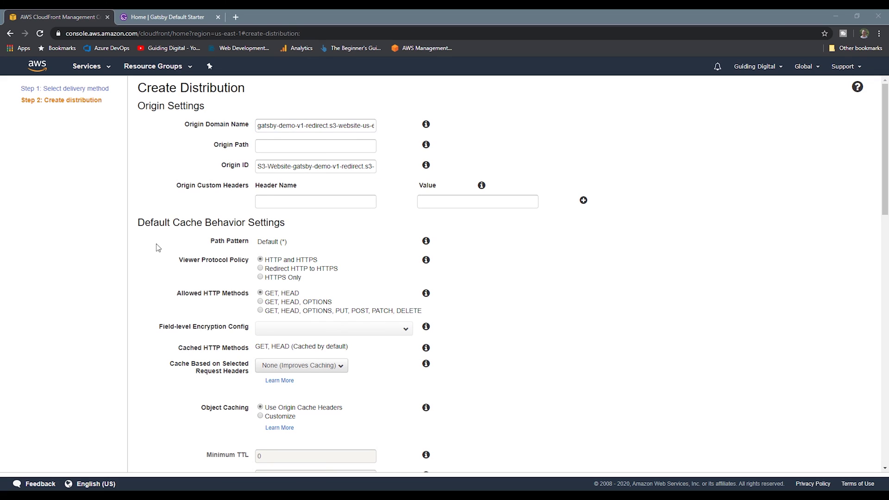
Step: Add the secret Referer custom origin header and set viewers to redirect HTTP to HTTPS
click(294, 200)
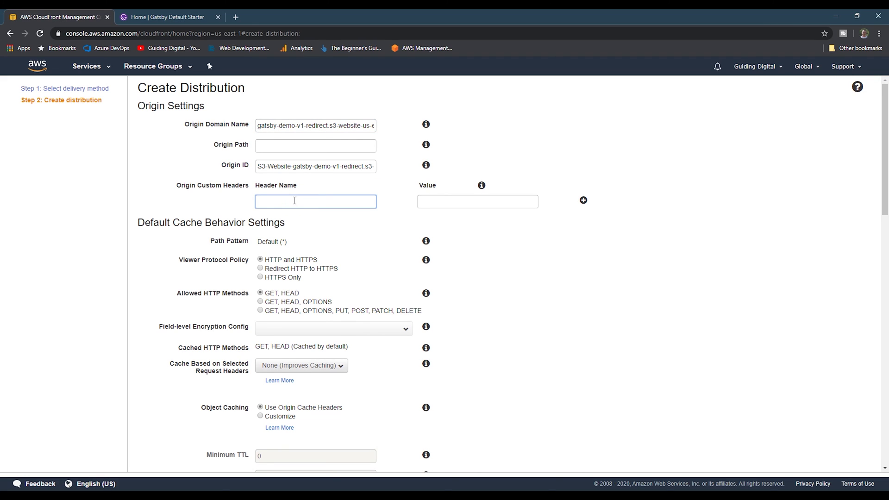
text(Referer)
click(478, 202)
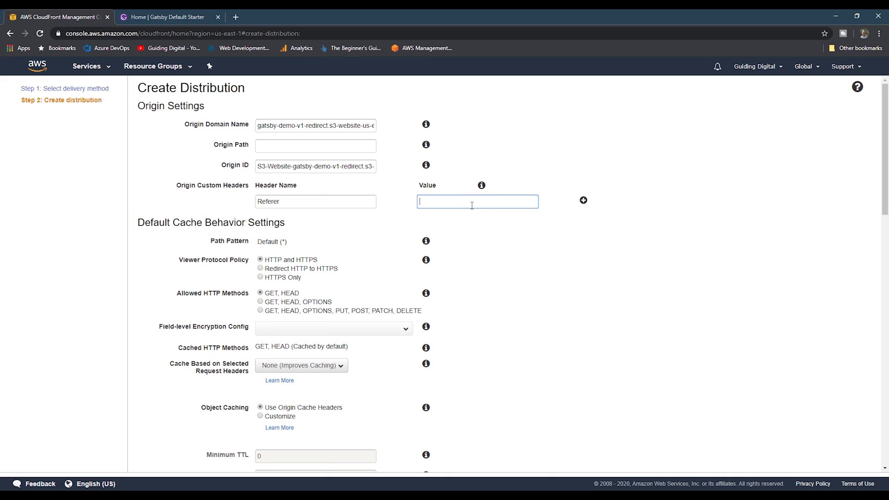
key(ctrl+v)
click(261, 269)
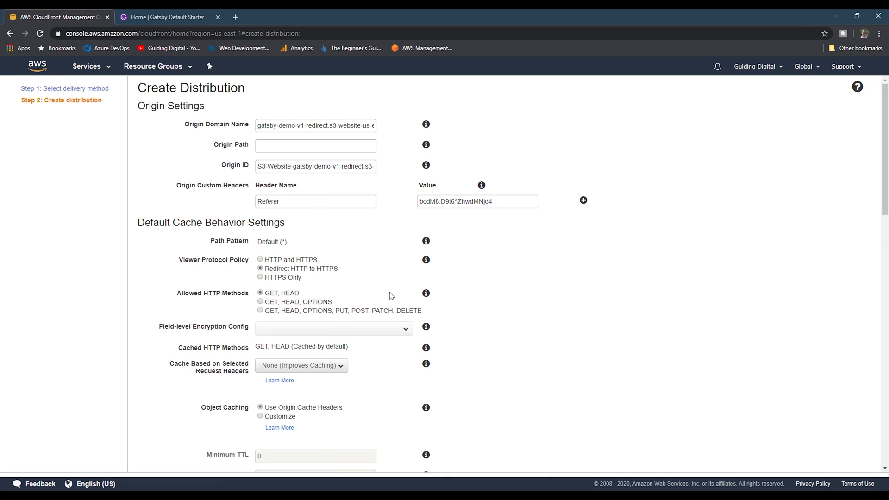
scroll(477, 303, down, 1)
scroll(477, 302, down, 1)
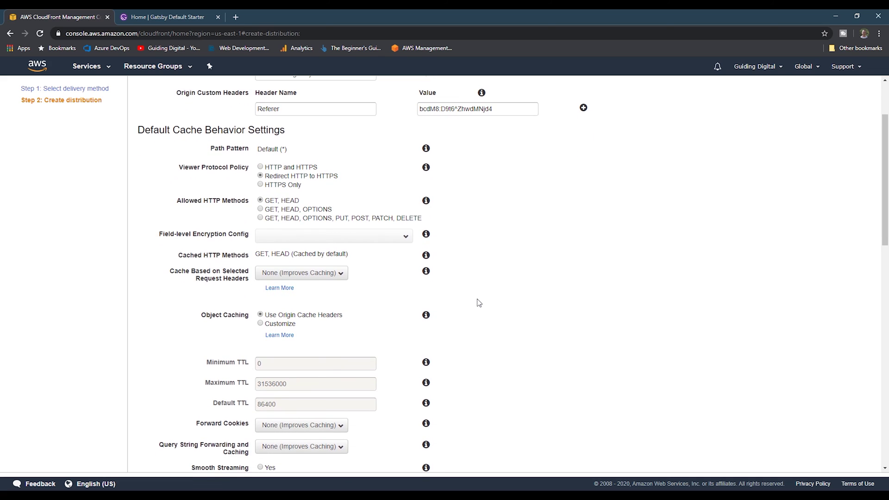
scroll(478, 303, down, 1)
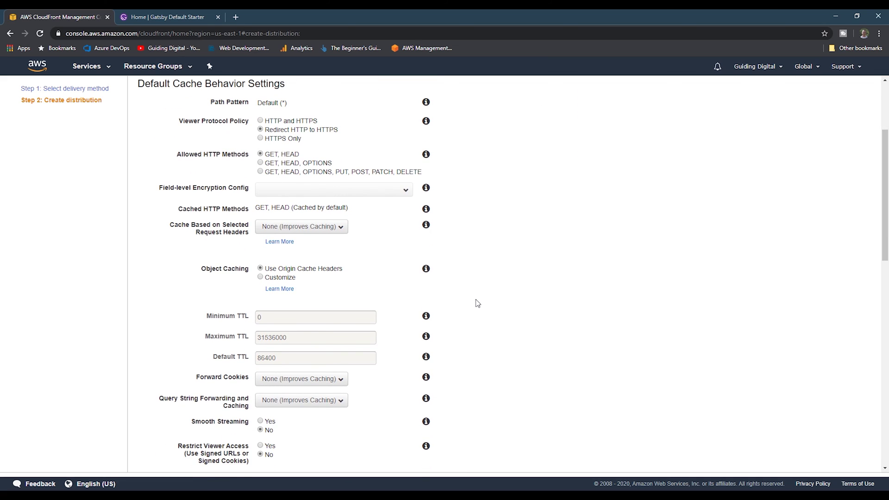
scroll(477, 303, down, 1)
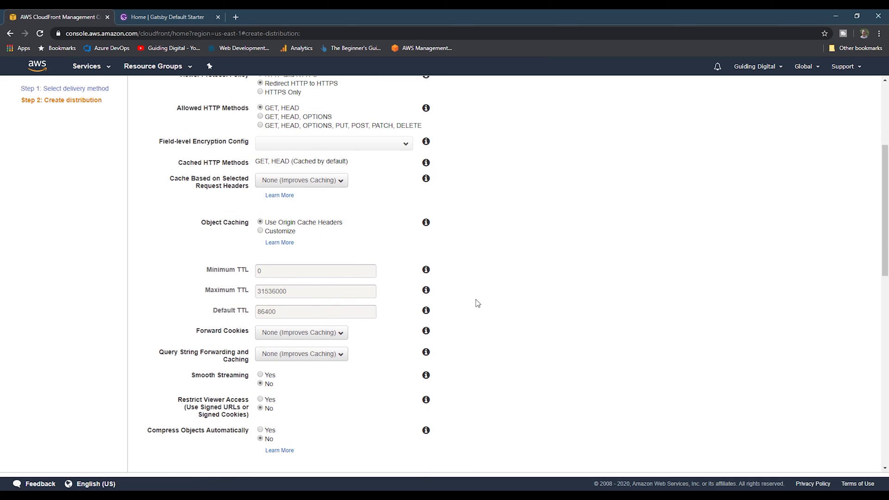
Step: Customize object caching so minimum, default and maximum TTL are all 31536000
click(283, 233)
double_click(265, 293)
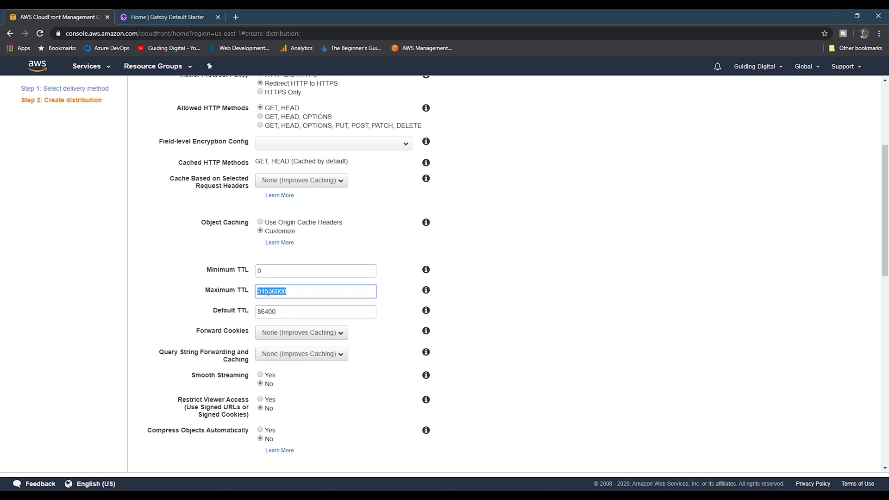
key(ctrl+c)
double_click(274, 271)
key(ctrl+v)
double_click(274, 311)
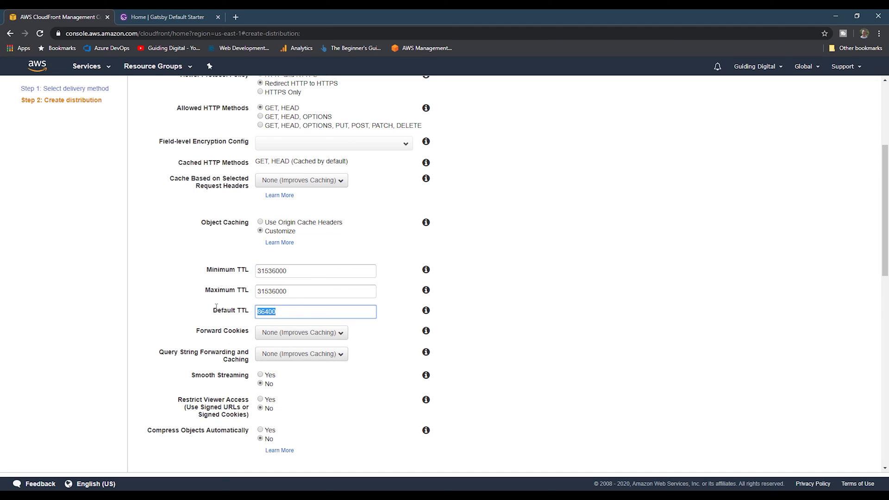
key(ctrl+v)
scroll(430, 340, down, 3)
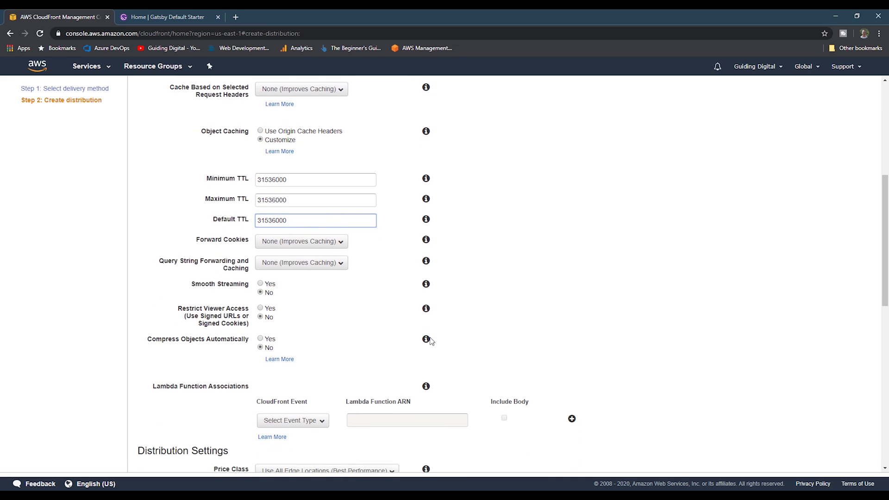
scroll(430, 340, down, 5)
Step: Add guidingdevelopers.com as CNAME with its custom SSL certificate and create the distribution
click(329, 272)
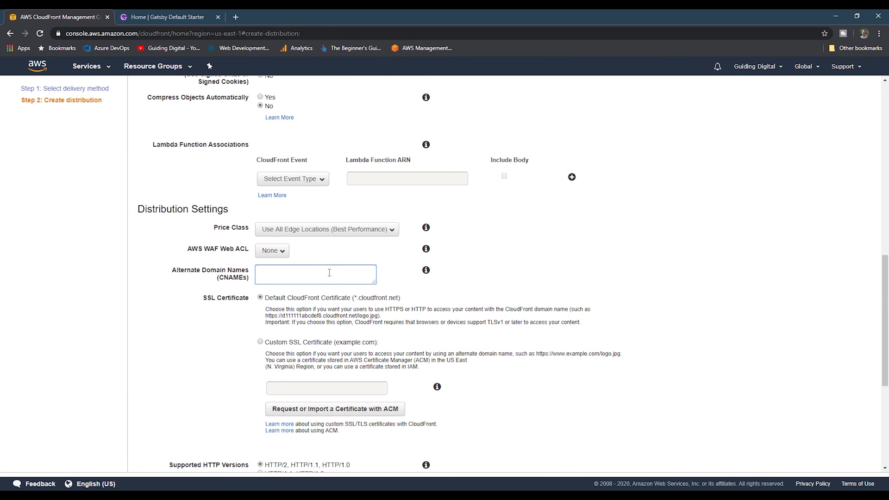
text(guidingdevelopers.com)
click(260, 344)
click(327, 387)
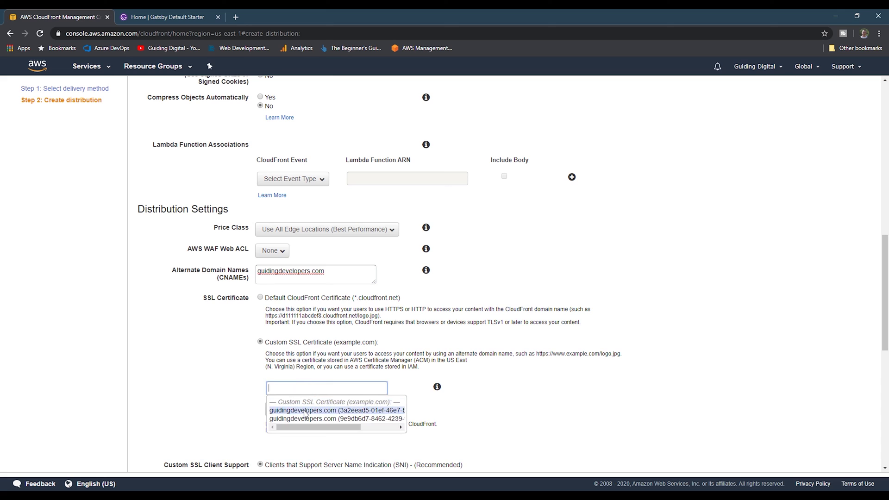
click(305, 411)
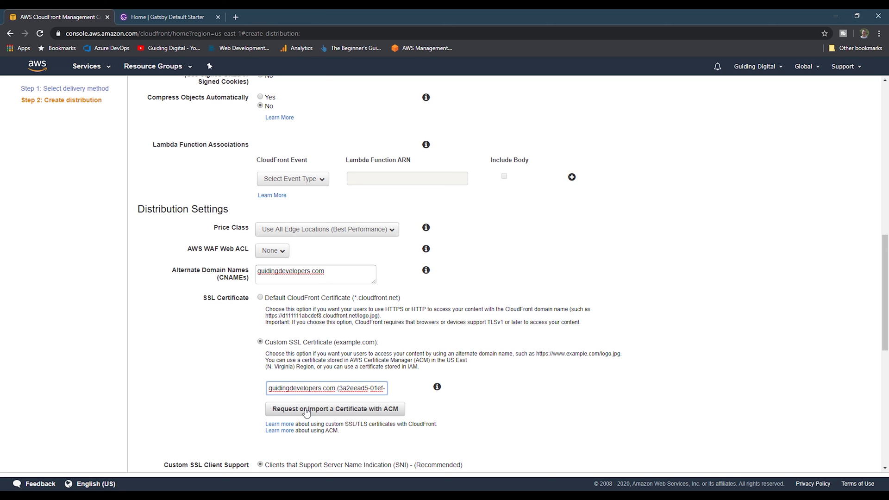
scroll(343, 434, down, 3)
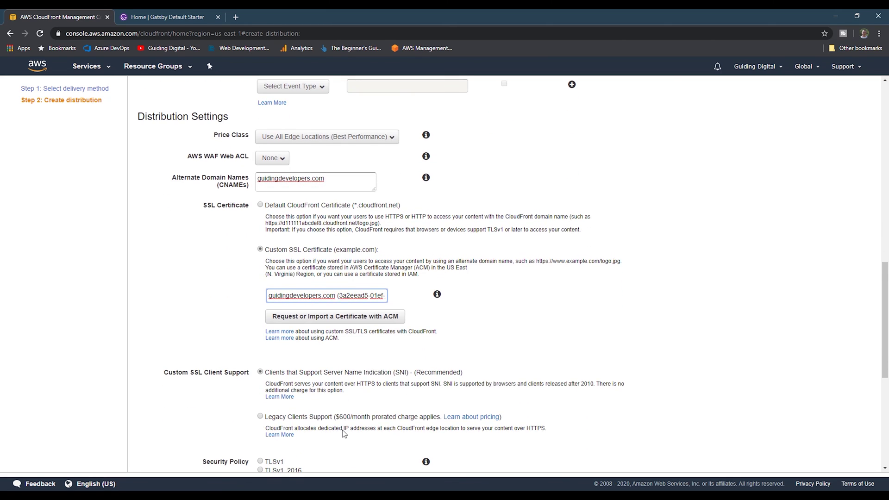
scroll(344, 434, down, 5)
scroll(344, 434, down, 5)
click(837, 458)
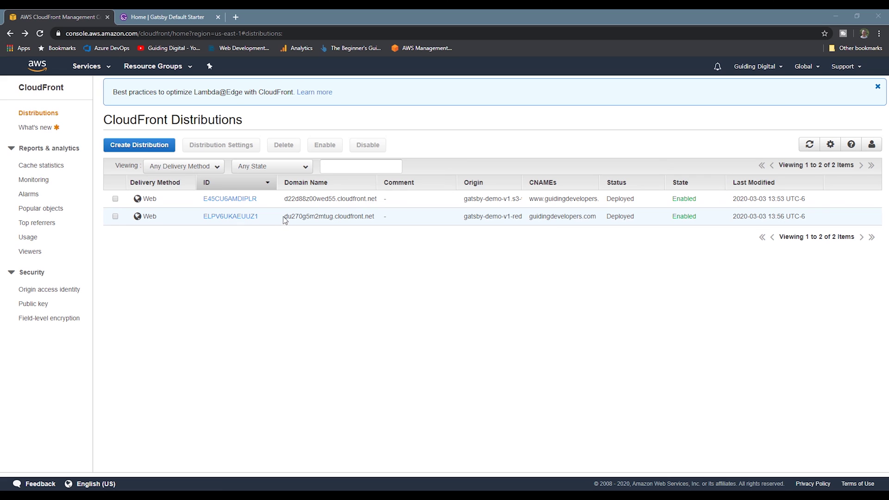
Step: Copy the redirect distribution's domain name du270g5m2mtug.cloudfront.net
drag(284, 216, 378, 217)
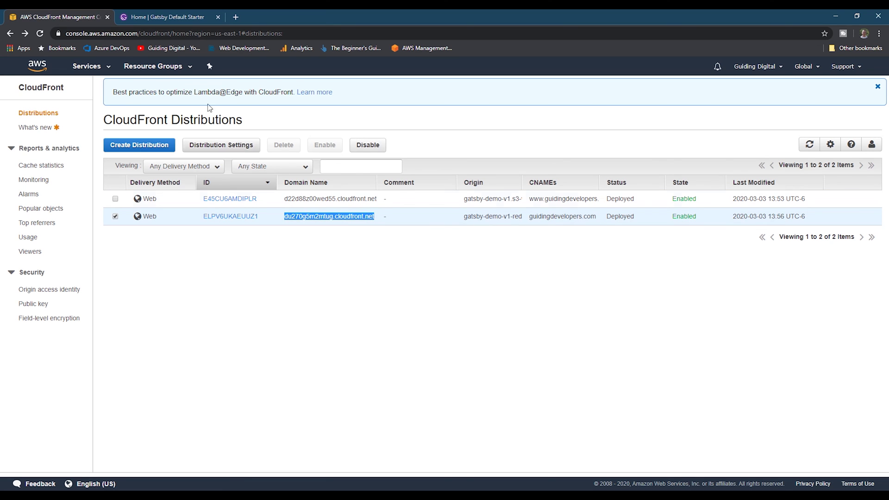
click(87, 66)
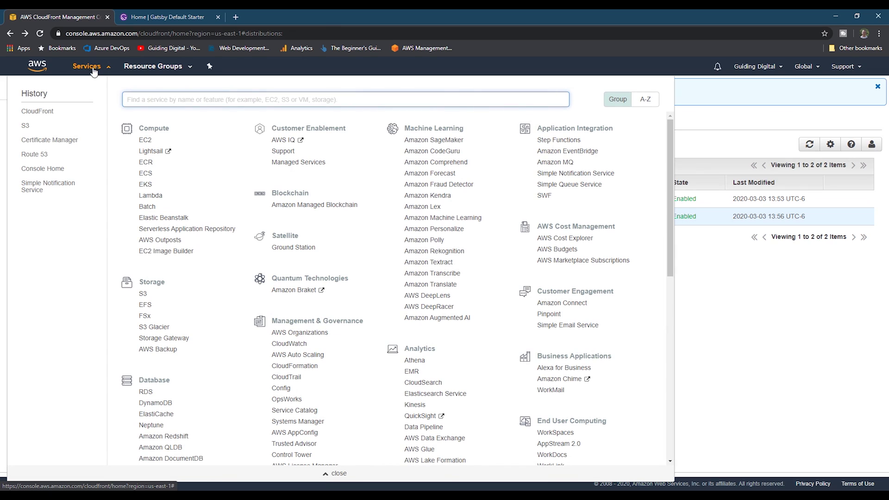
Step: In the guidingdevelopers.com hosted zone, re-point the A record alias to du270g5m2mtug.cloudfront.net
click(34, 154)
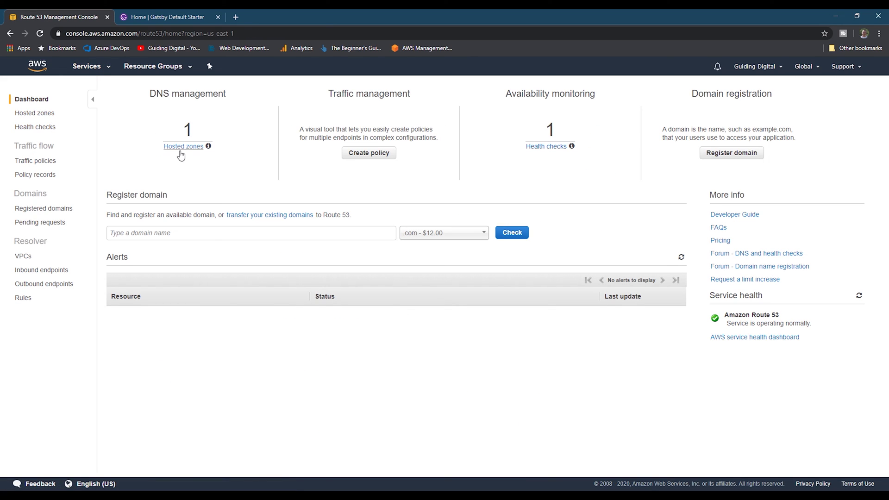
click(184, 146)
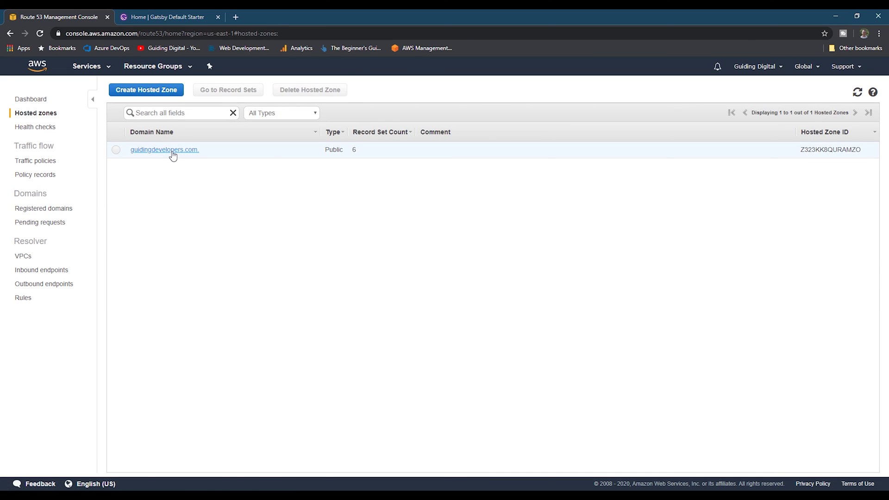
click(167, 150)
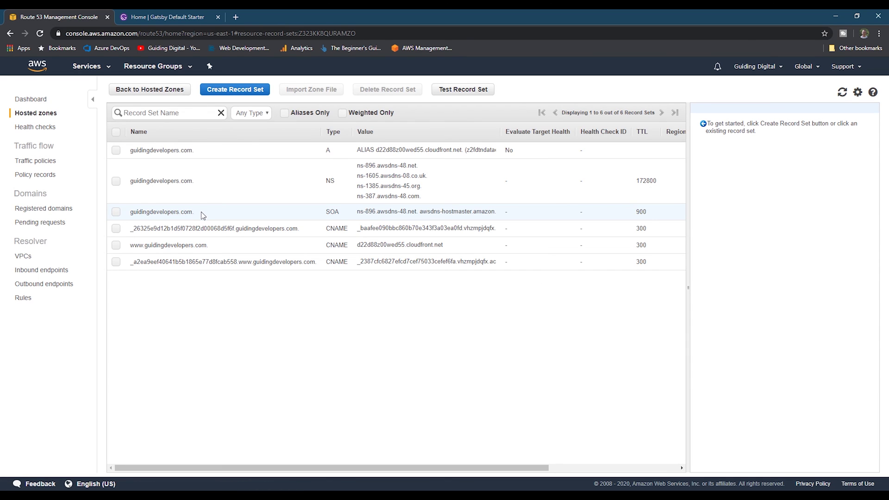
click(198, 151)
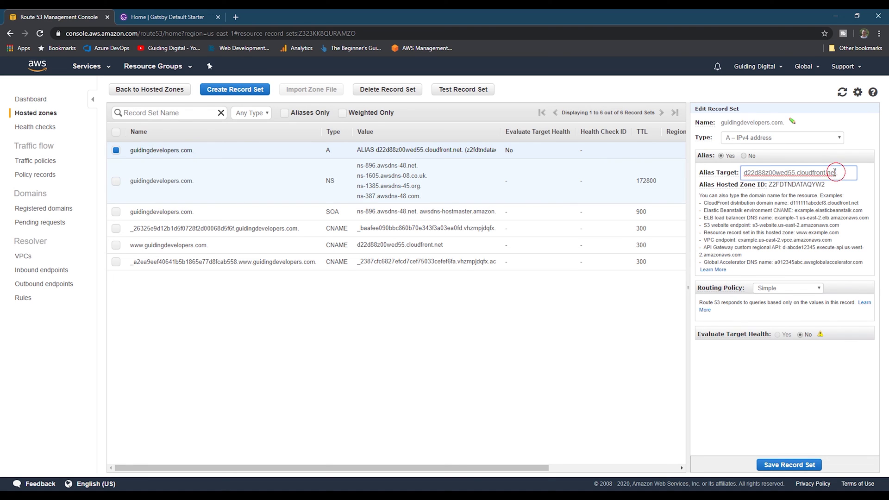
drag(837, 172, 726, 174)
key(ctrl+v)
click(789, 465)
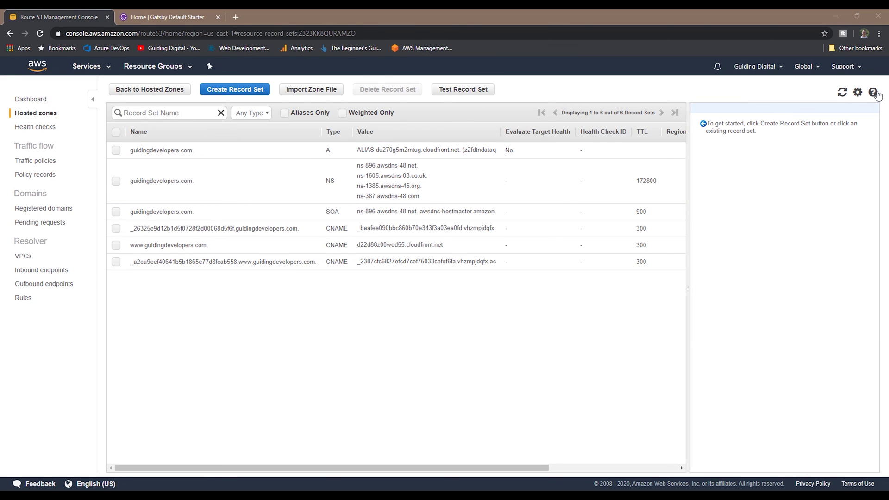
click(879, 34)
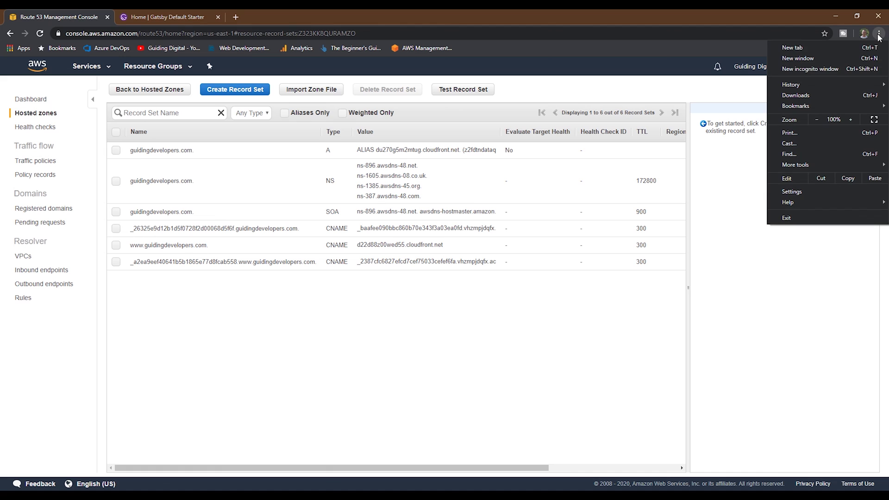
click(824, 67)
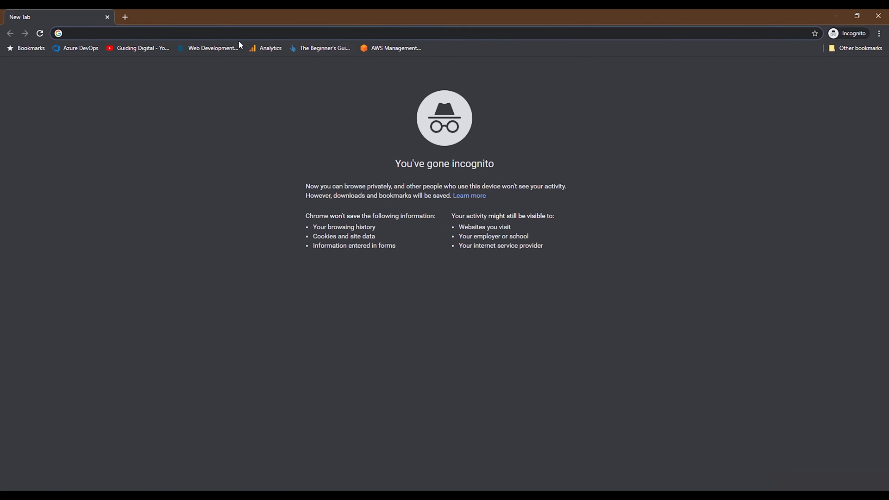
key(ctrl+v)
double_click(99, 34)
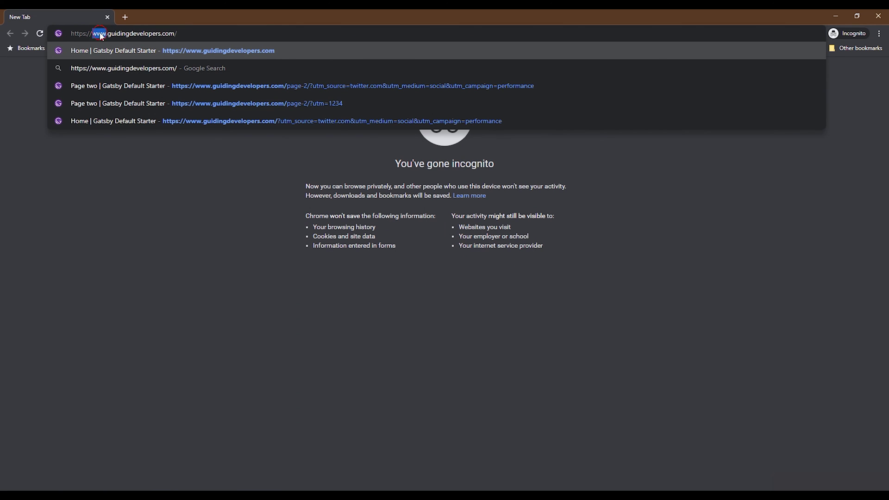
key(Delete)
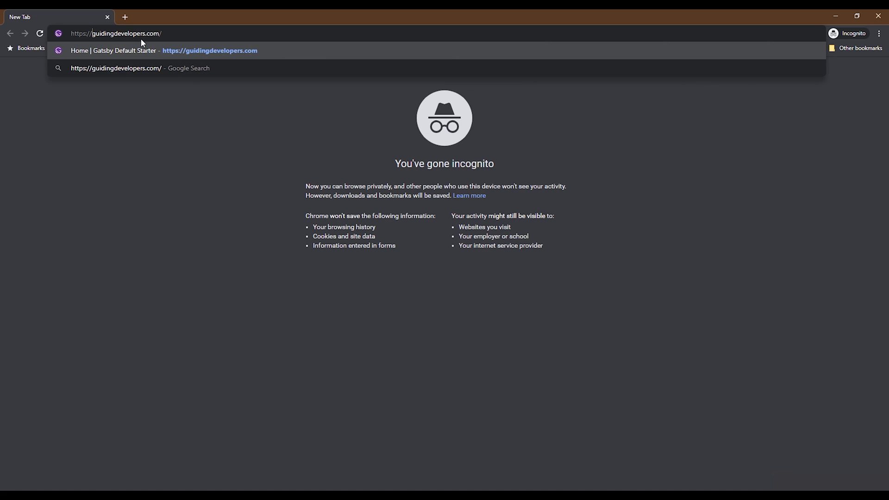
key(Return)
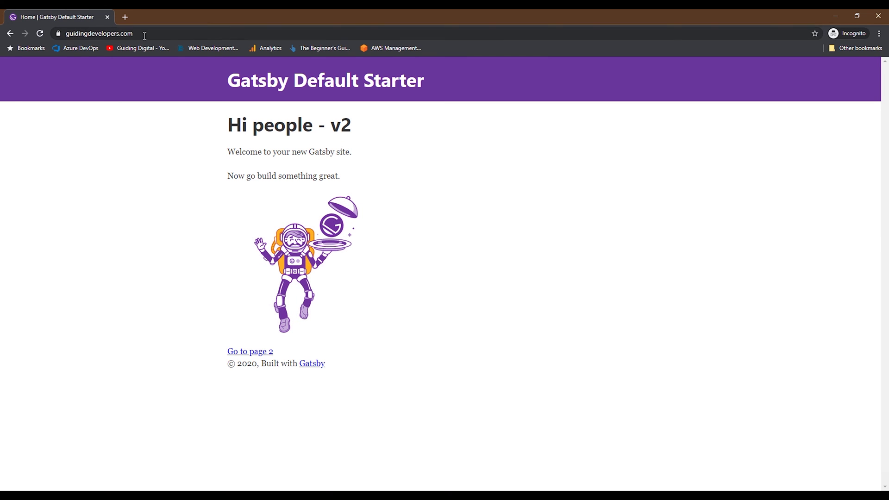
click(144, 33)
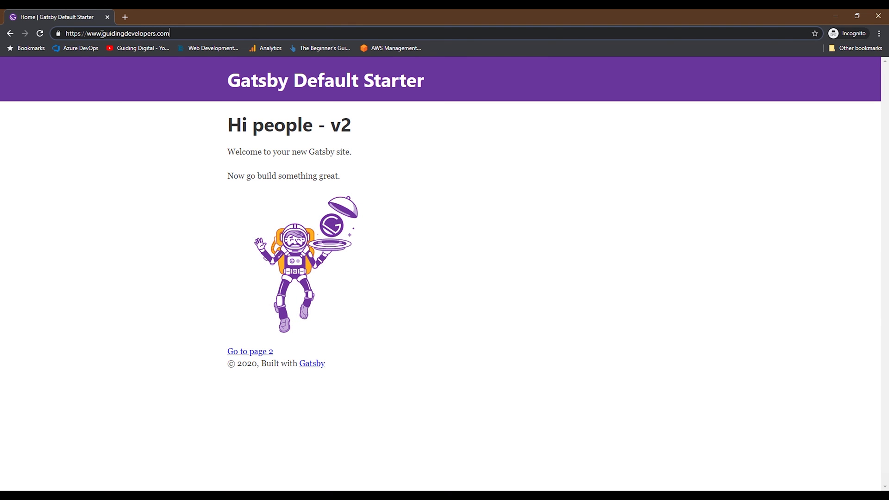